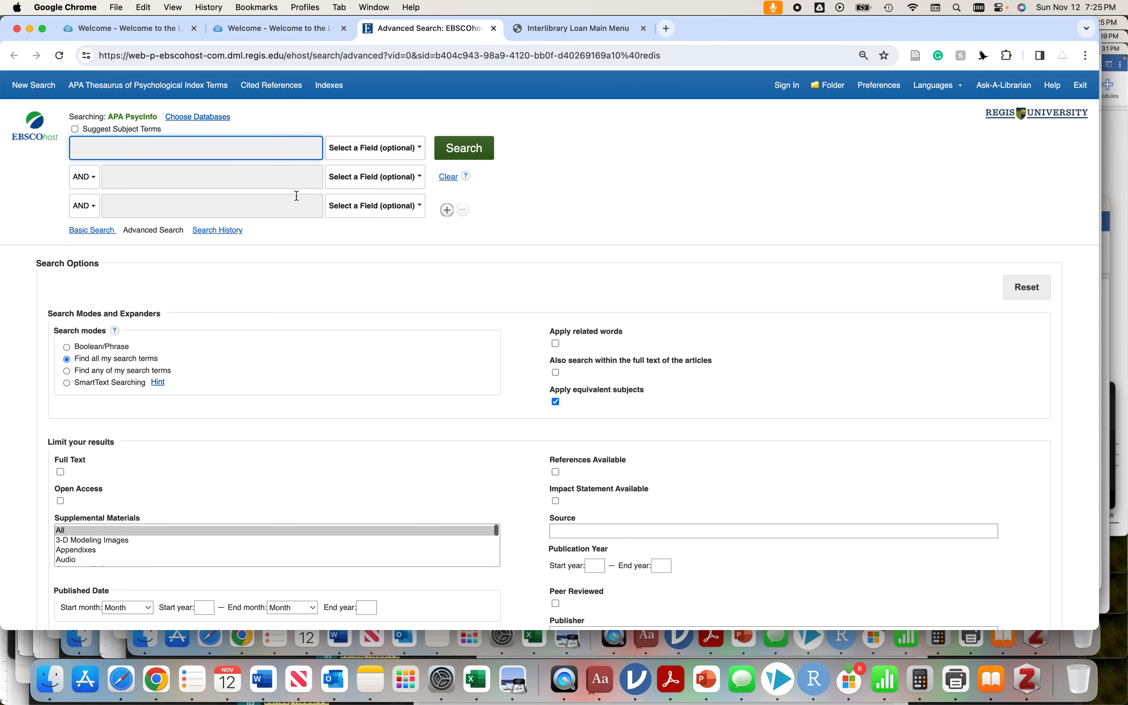
Turn on subject term suggestions and look up Kindness in the APA PsycInfo thesaurus.
left_click(225, 153)
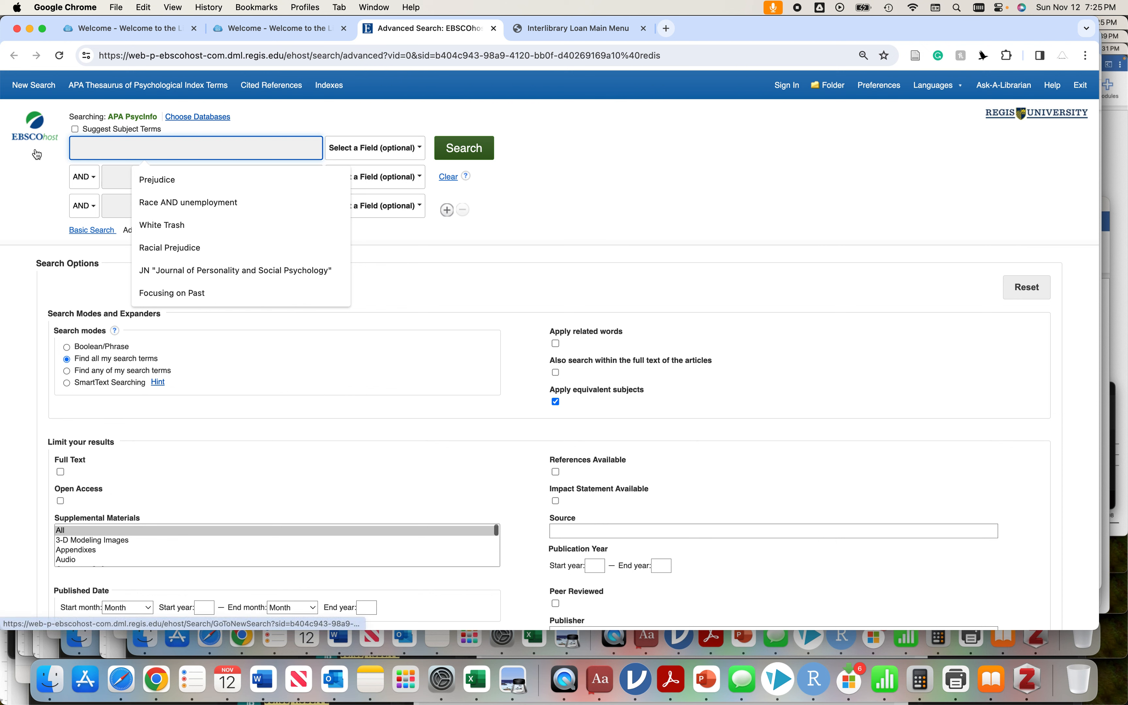
left_click(79, 131)
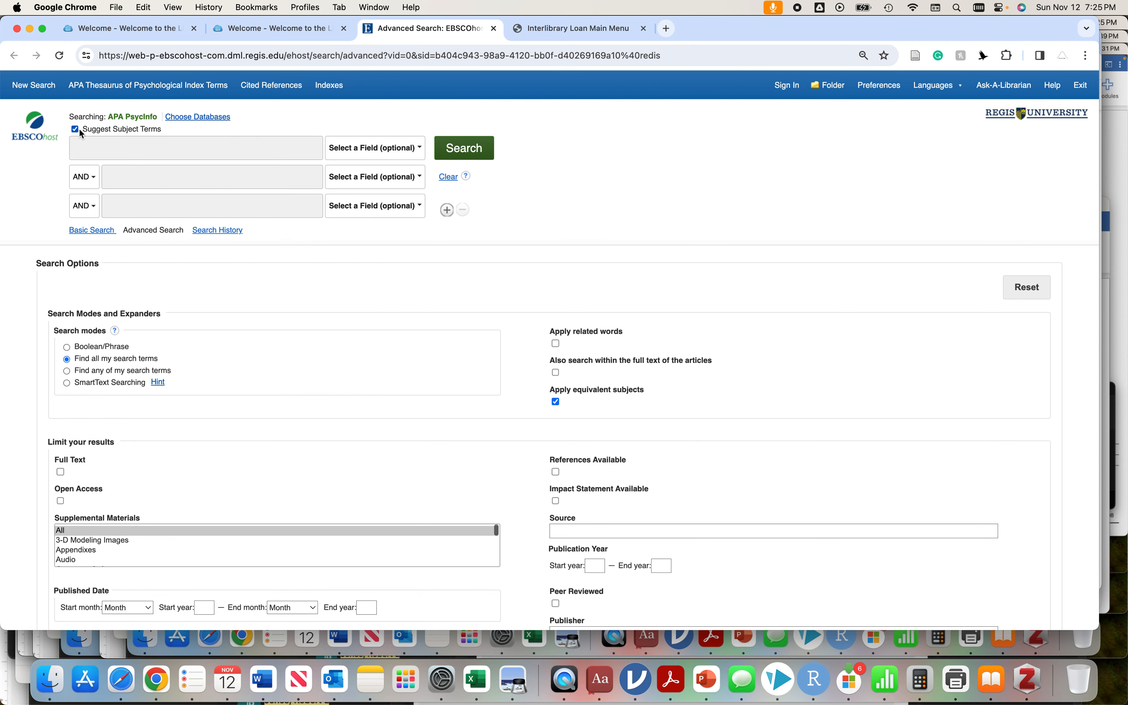
left_click(276, 159)
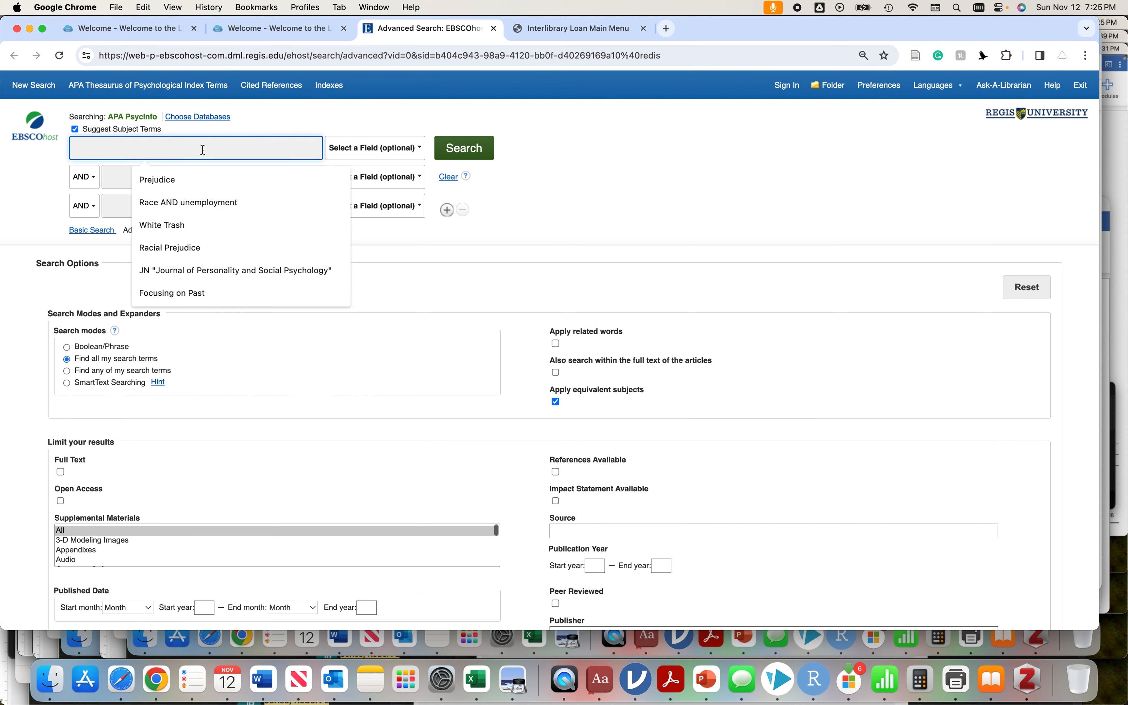
type("Kindness")
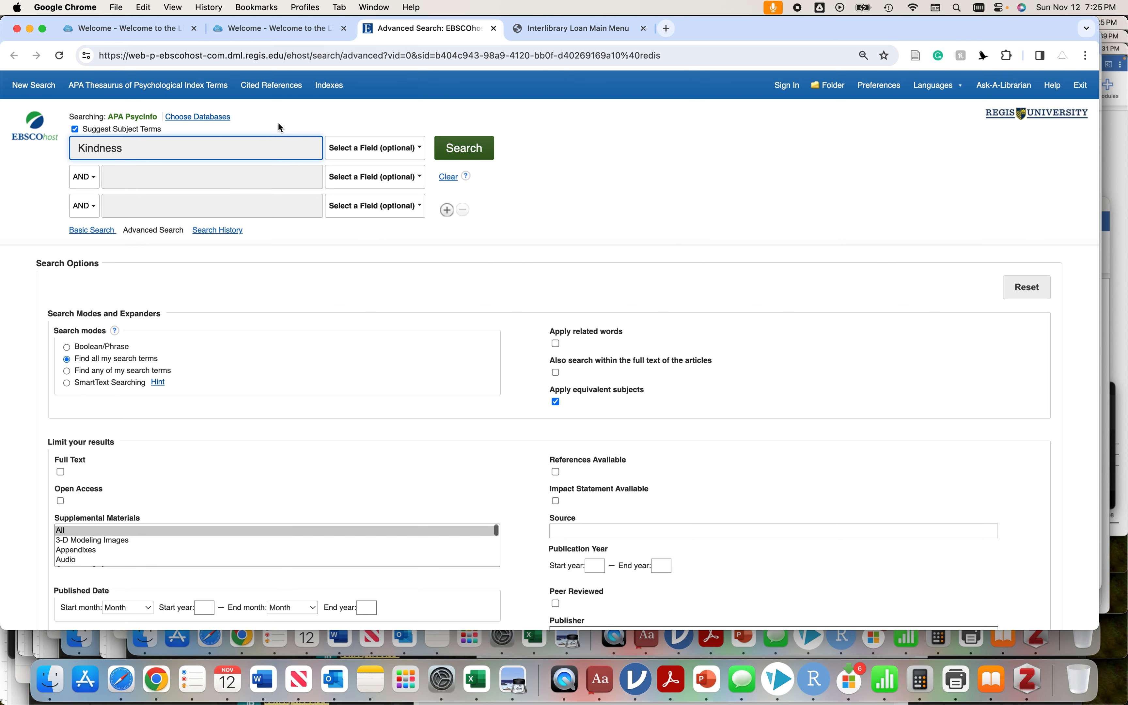
left_click(462, 154)
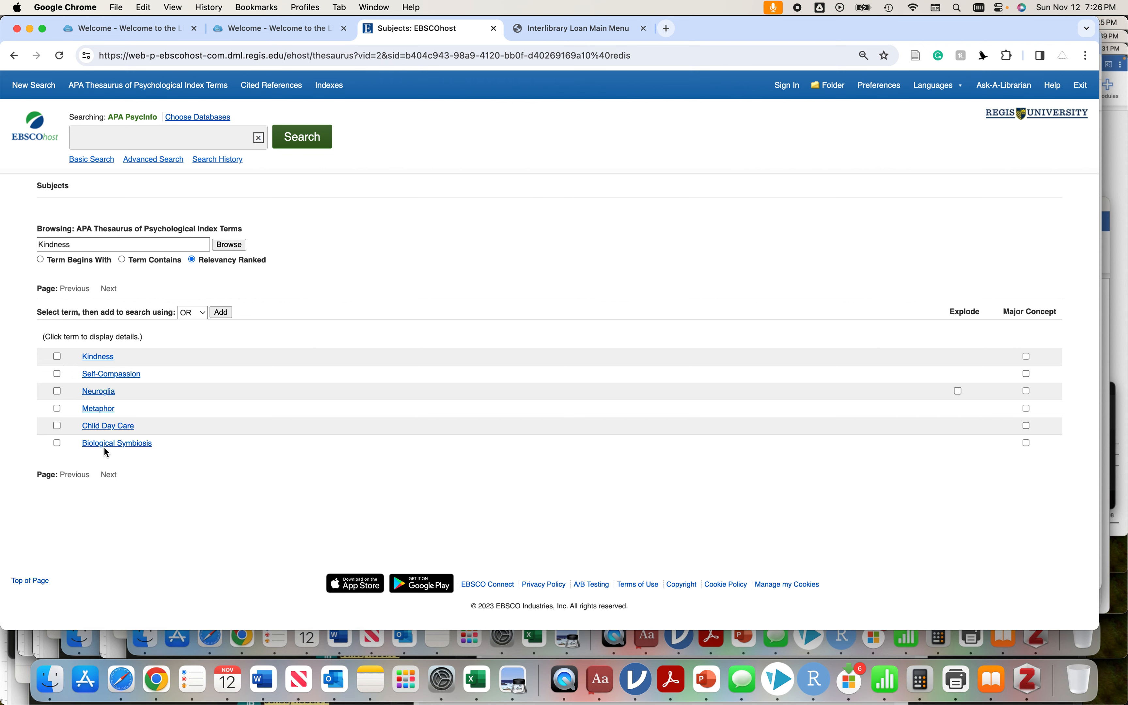
Examine the thesaurus entry for Kindness, its broader term Prosocial Behavior, and the narrower term Altruism.
left_click(96, 360)
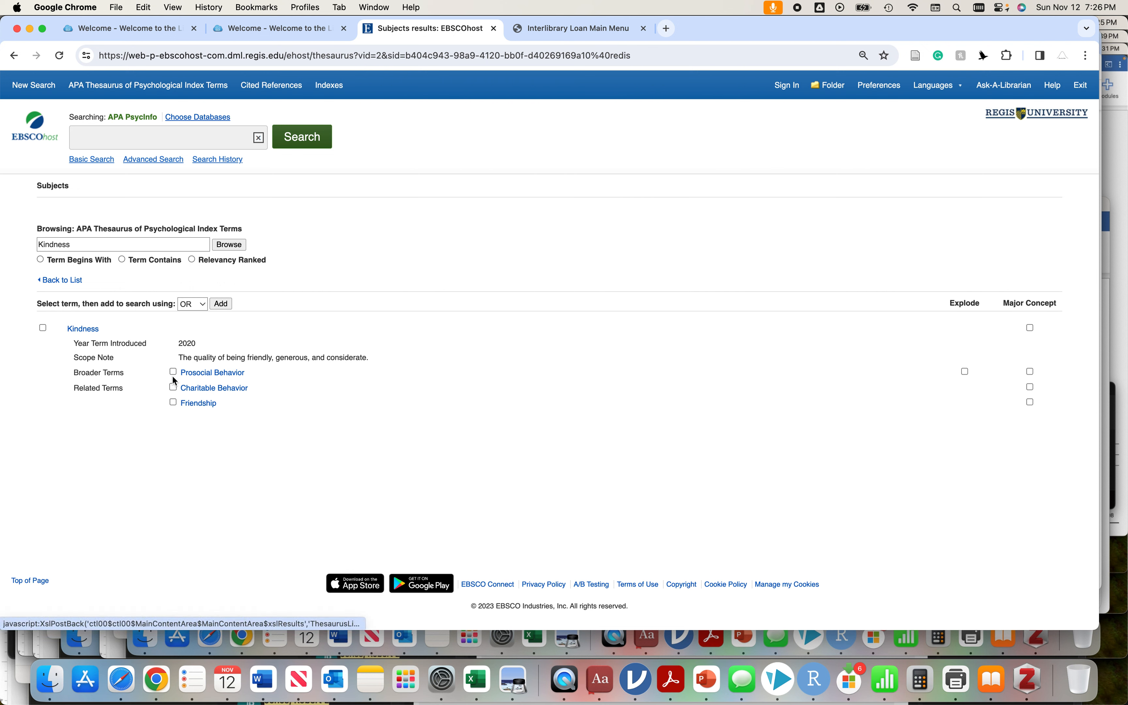
left_click(202, 373)
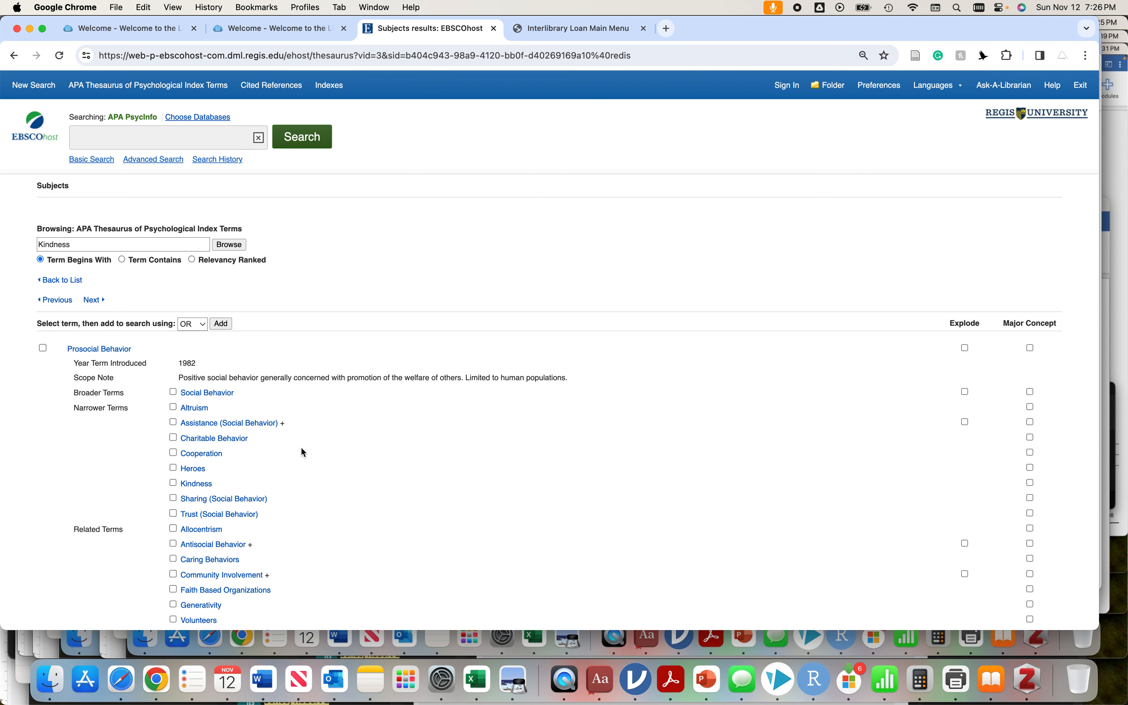
scroll(301, 446, "down", 5)
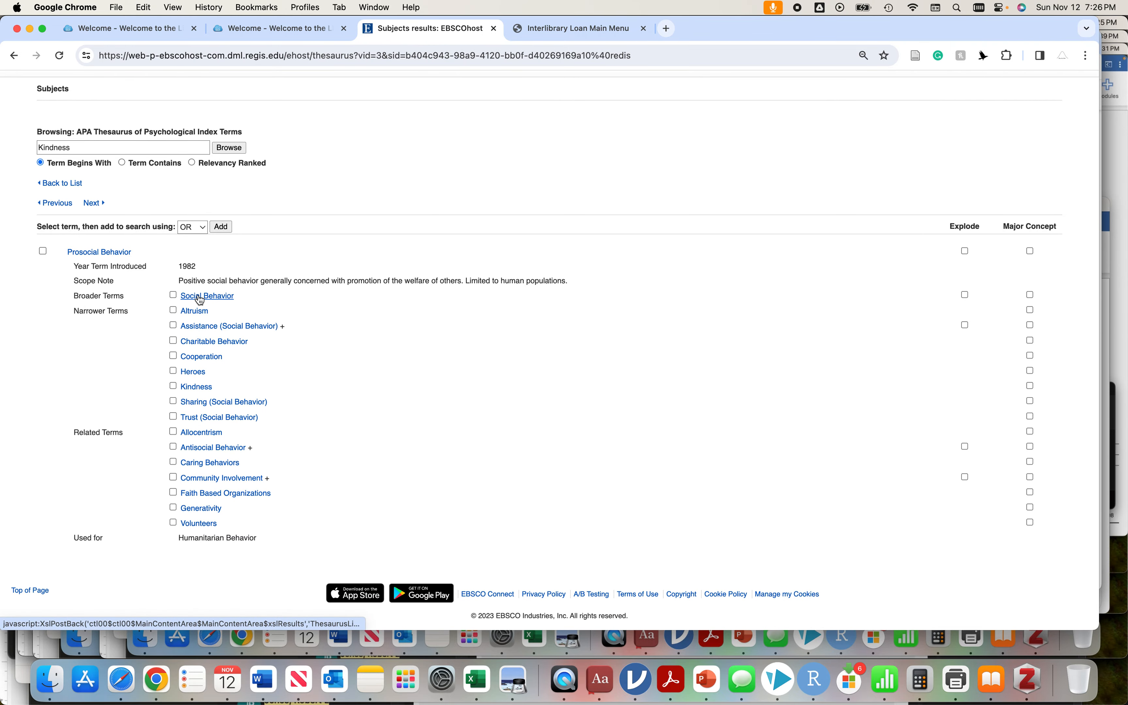
left_click(196, 313)
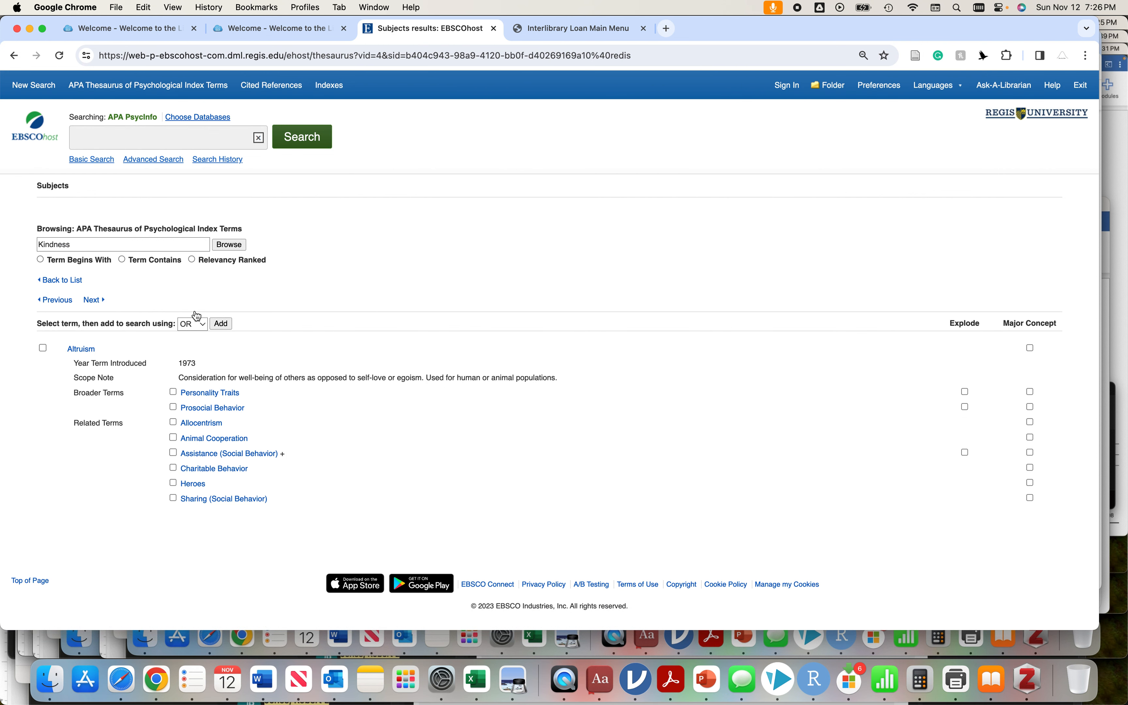
left_click(16, 56)
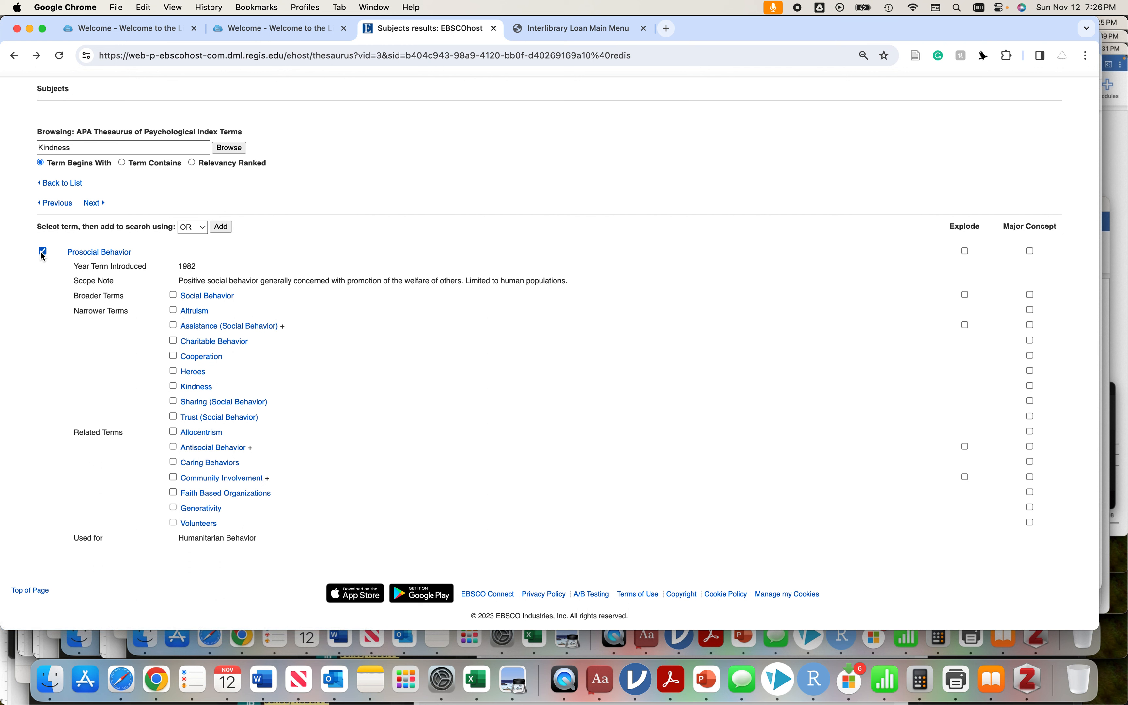
Return to the Kindness entry and mark Kindness, Prosocial Behavior, Charitable Behavior and Friendship for the search.
left_click(14, 56)
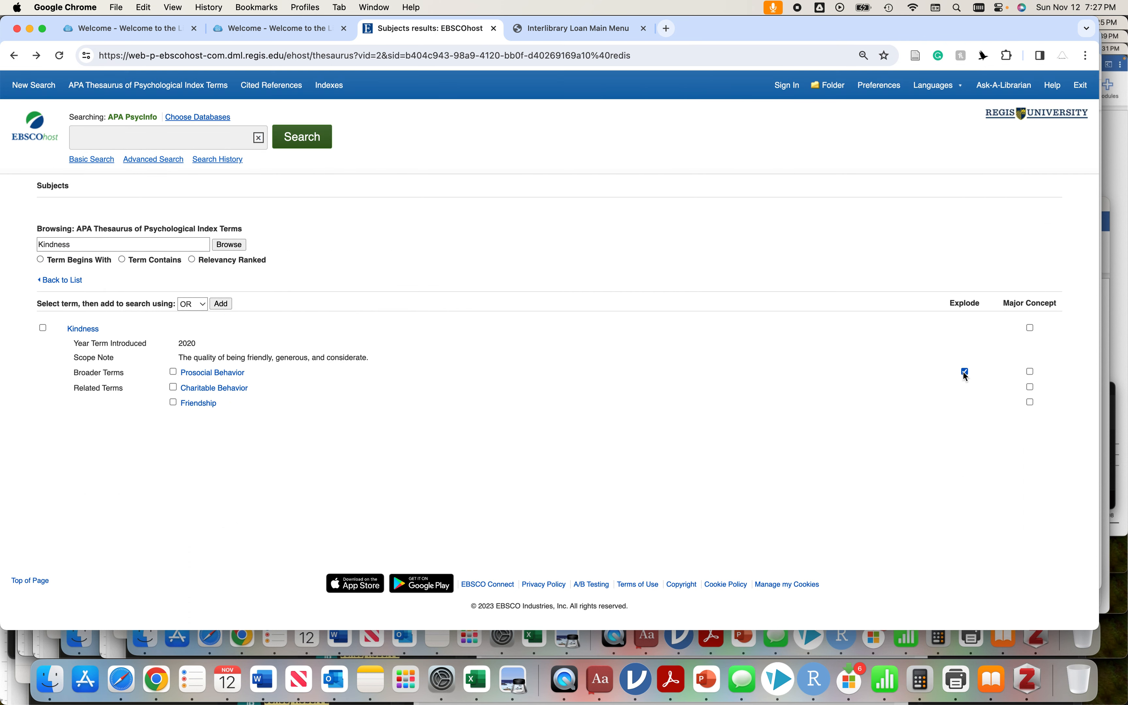
left_click(173, 371)
left_click(43, 327)
In the Prosocial Behavior entry, mark the narrower terms Altruism and Assistance (Social Behavior), reviewing the Assistance entry before marking it.
left_click(201, 372)
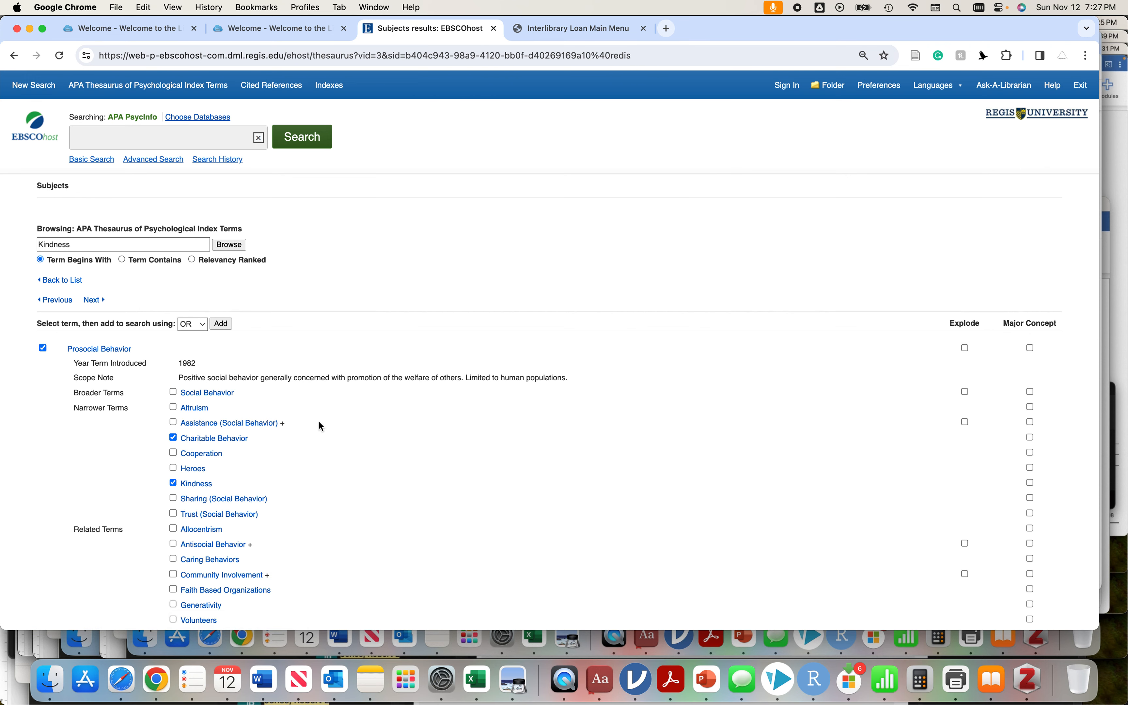
scroll(350, 442, "down", 2)
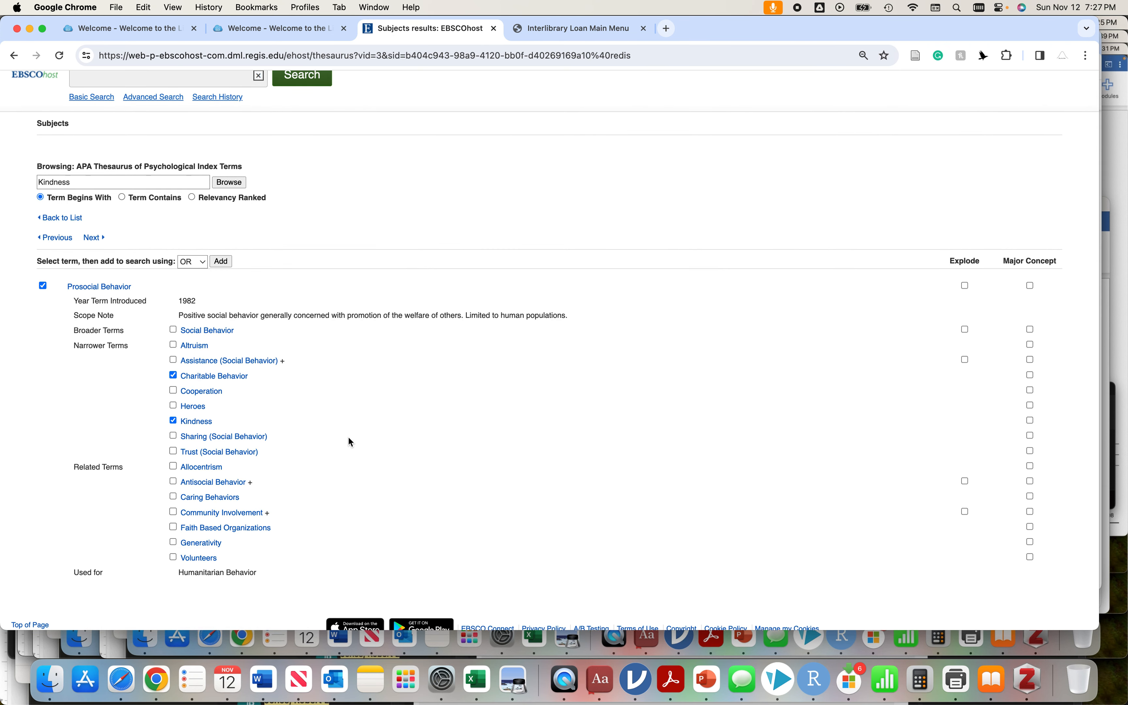
left_click(173, 345)
left_click(199, 362)
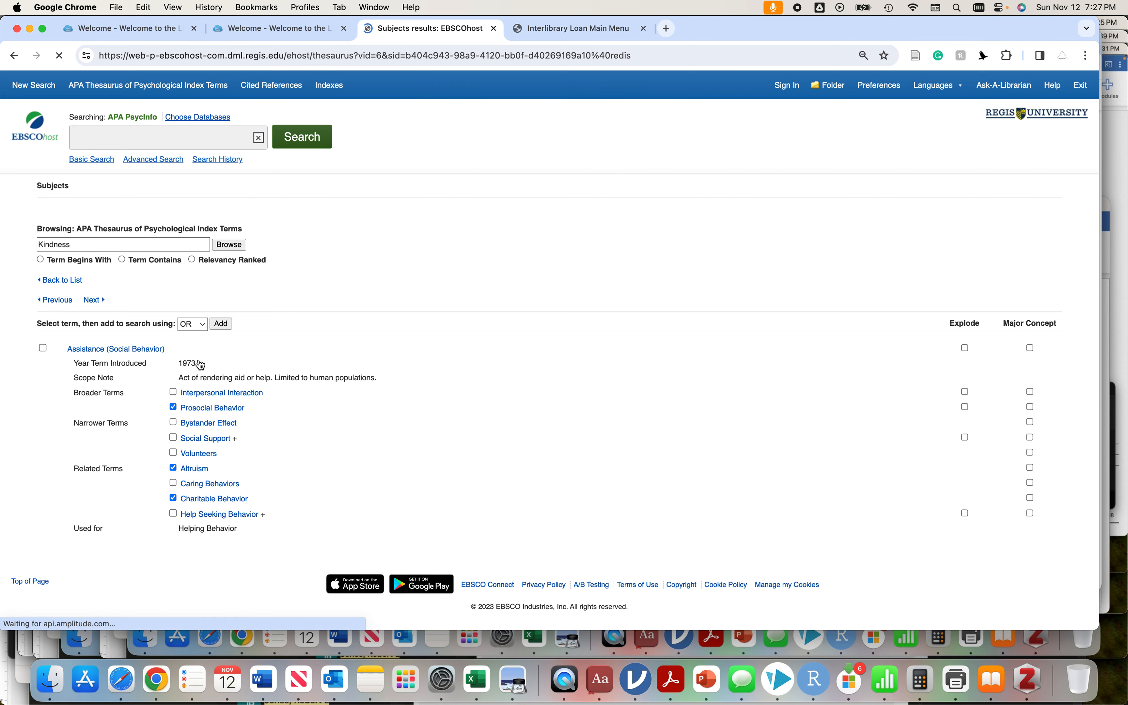
left_click(14, 56)
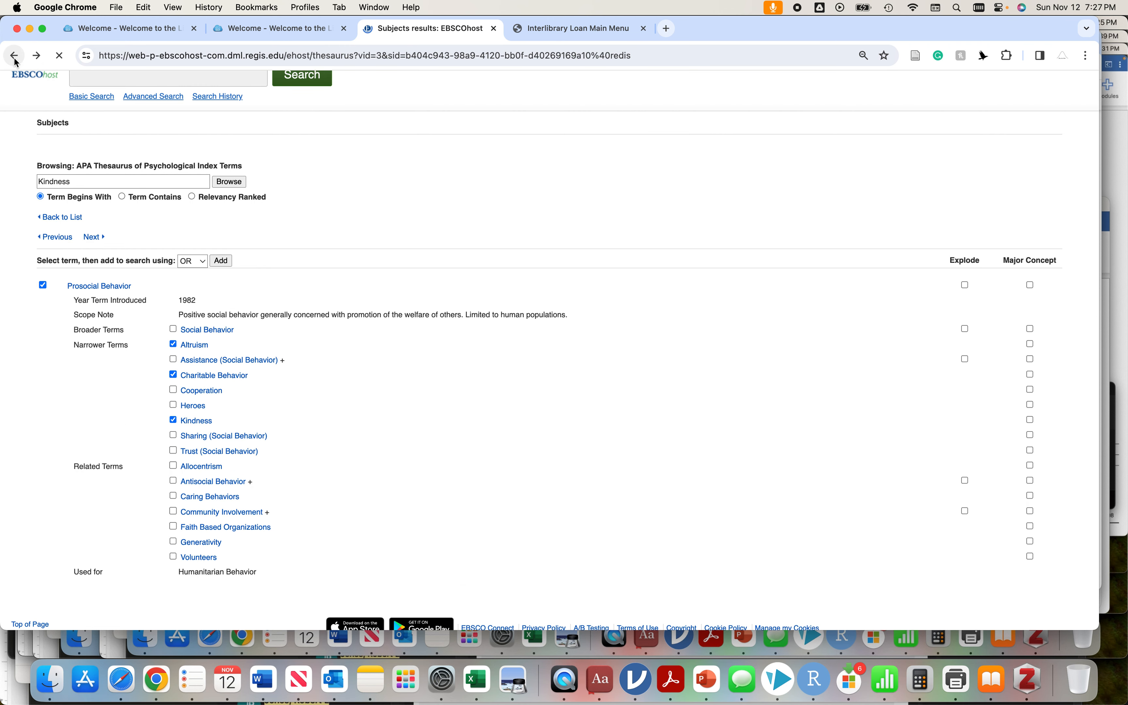
left_click(173, 361)
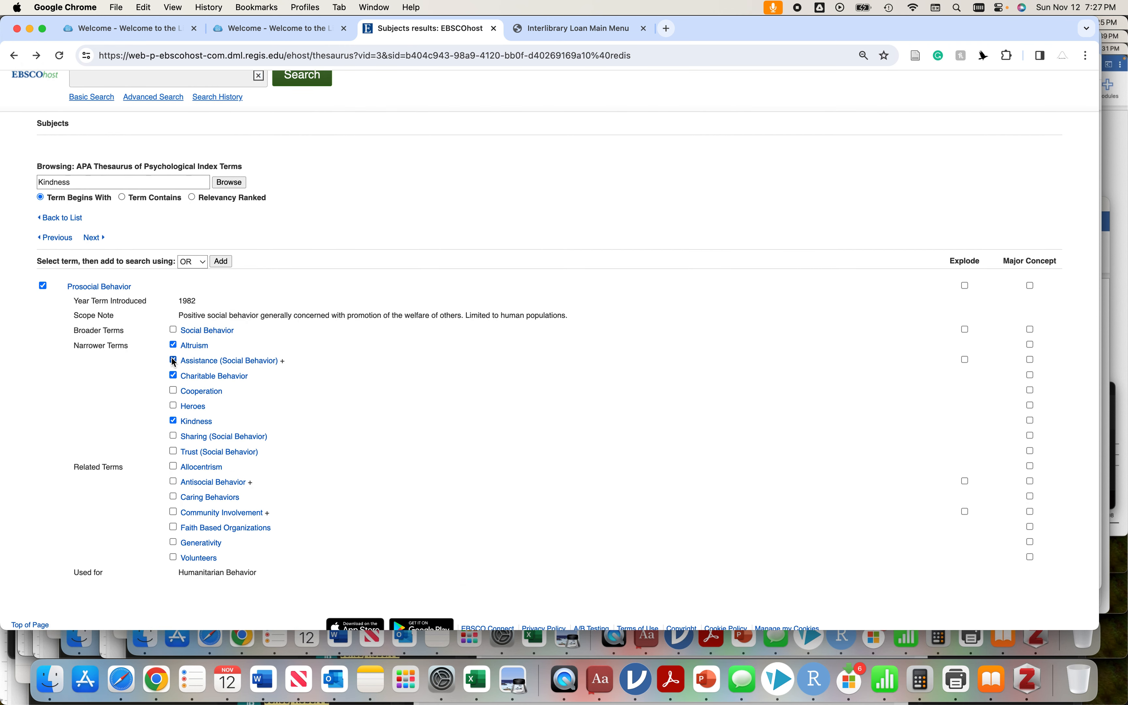
Examine the entries for Cooperation, Sharing (Social Behavior) and Trust (Social Behavior), returning to the Prosocial Behavior entry each time.
left_click(201, 395)
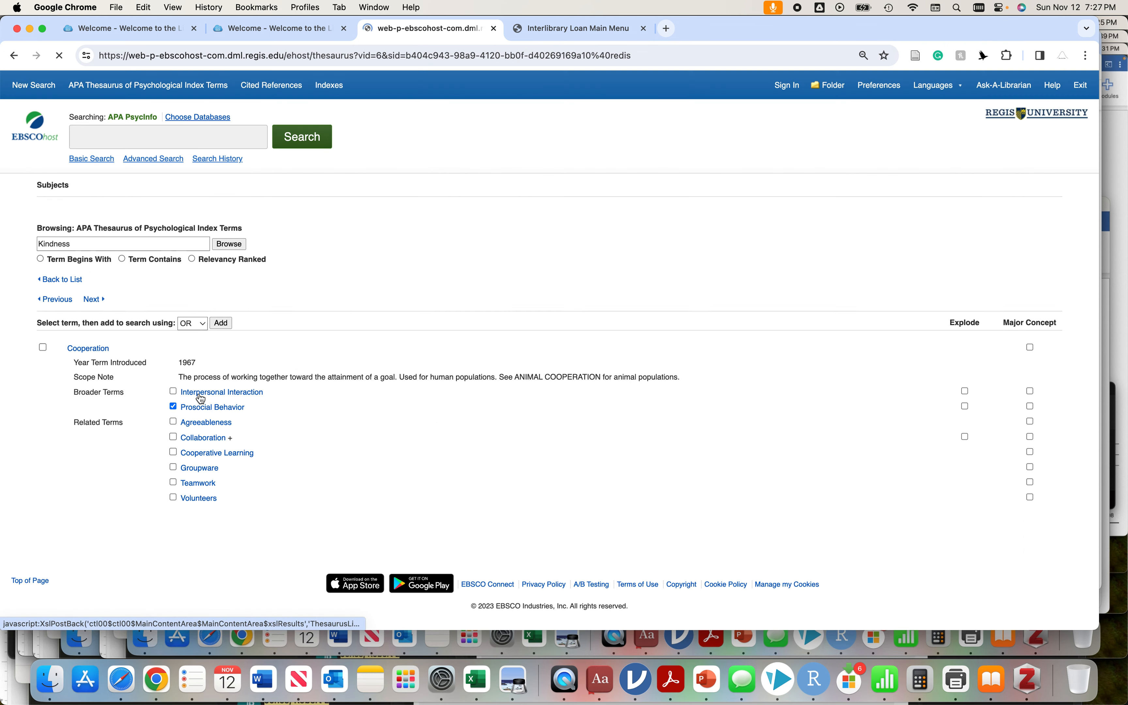
left_click(15, 56)
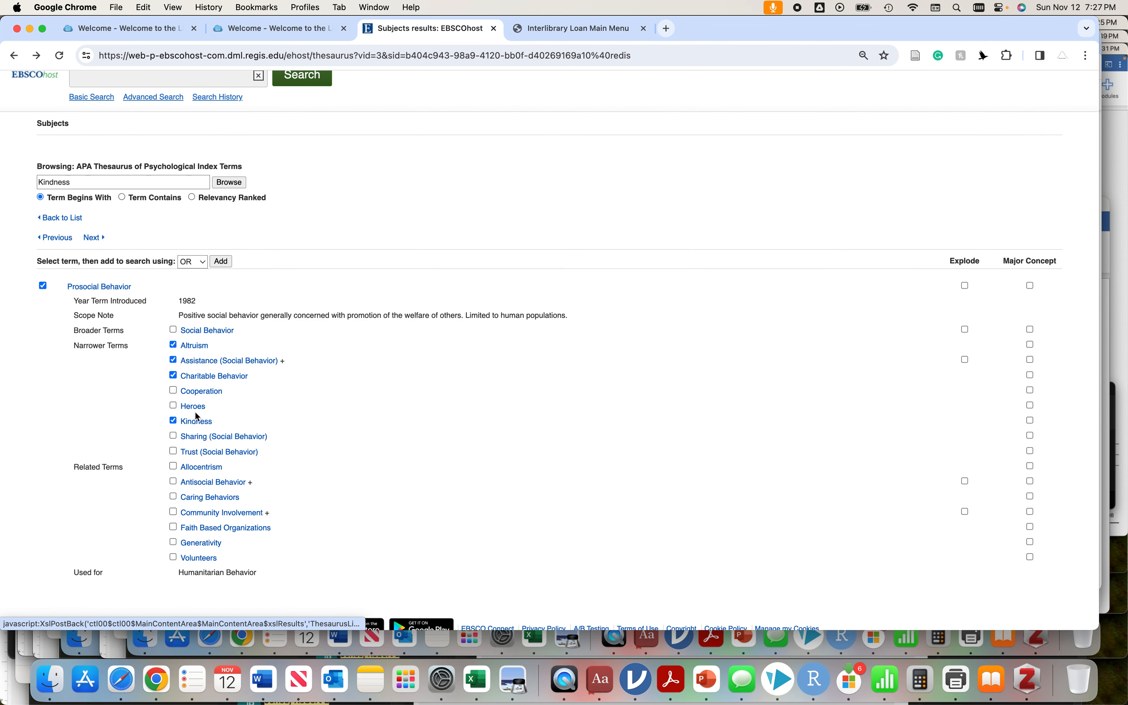
left_click(199, 438)
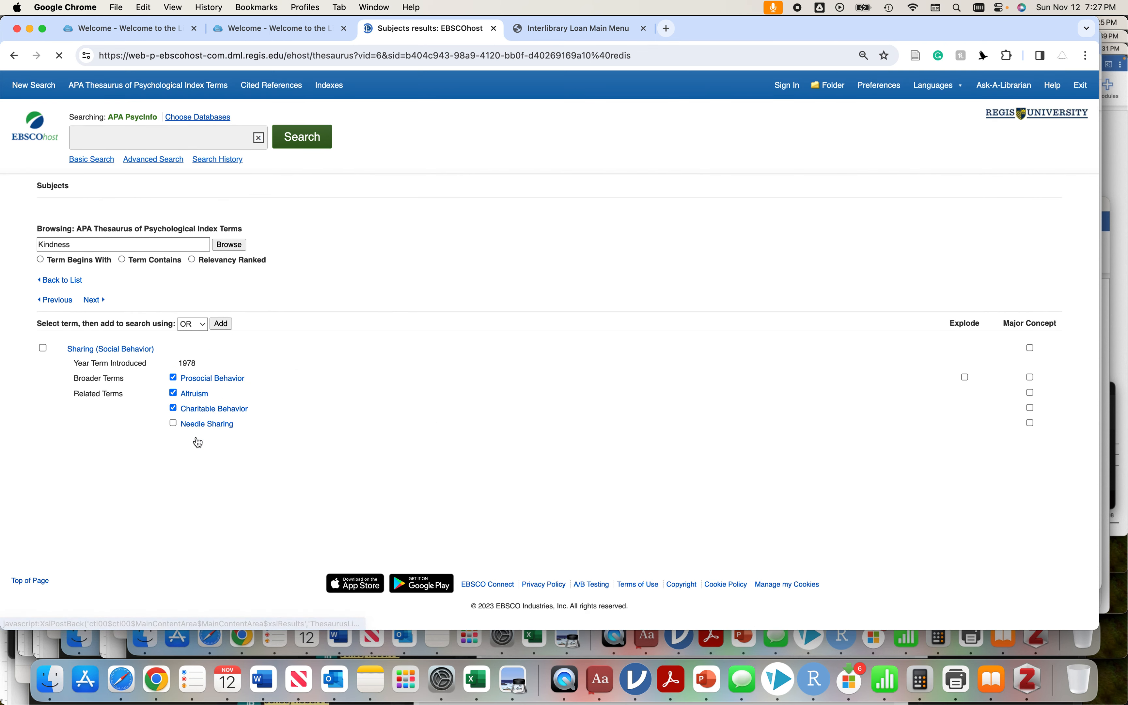
left_click(14, 56)
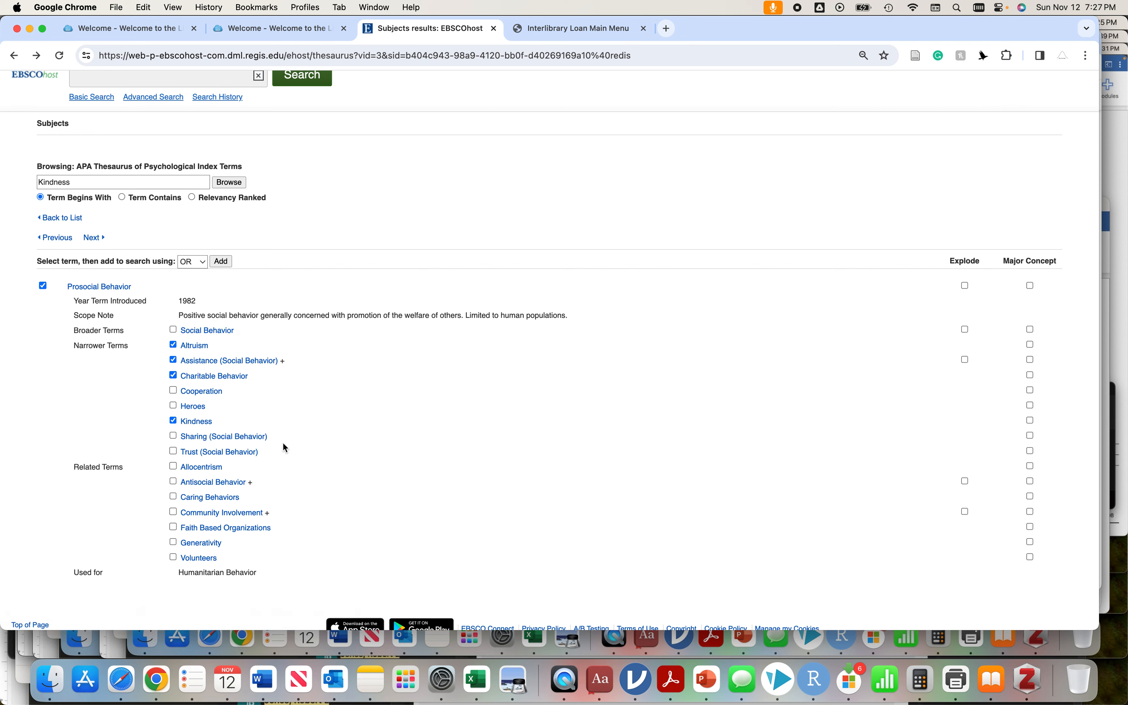
left_click(217, 454)
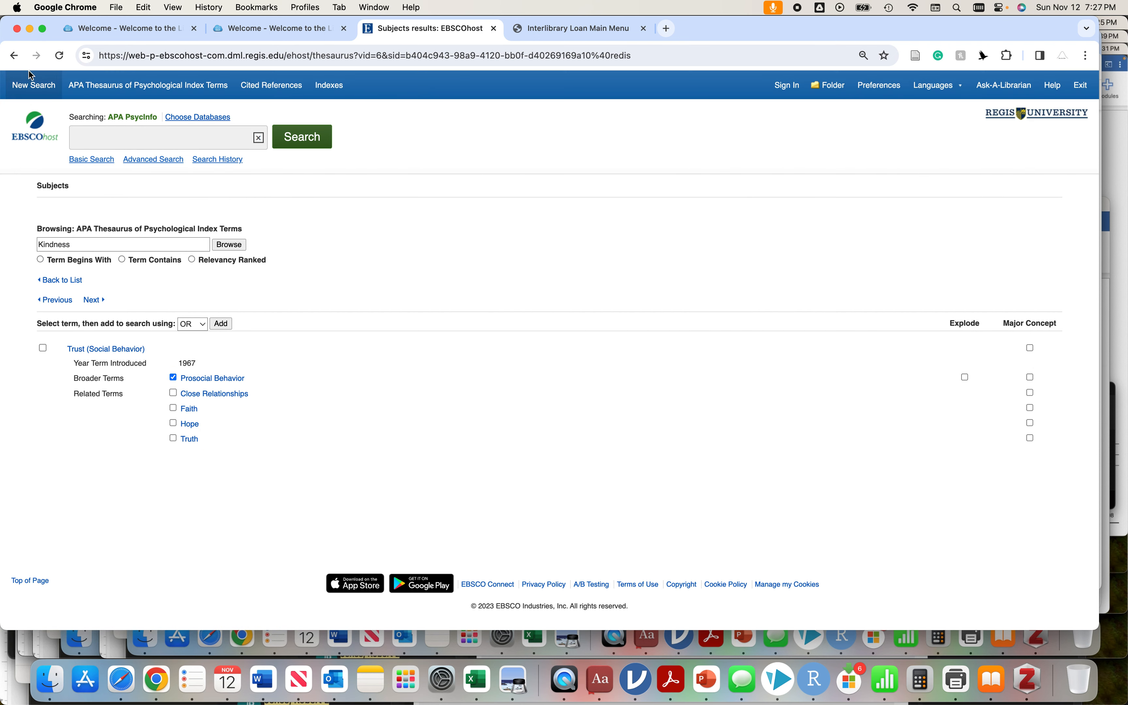
left_click(14, 55)
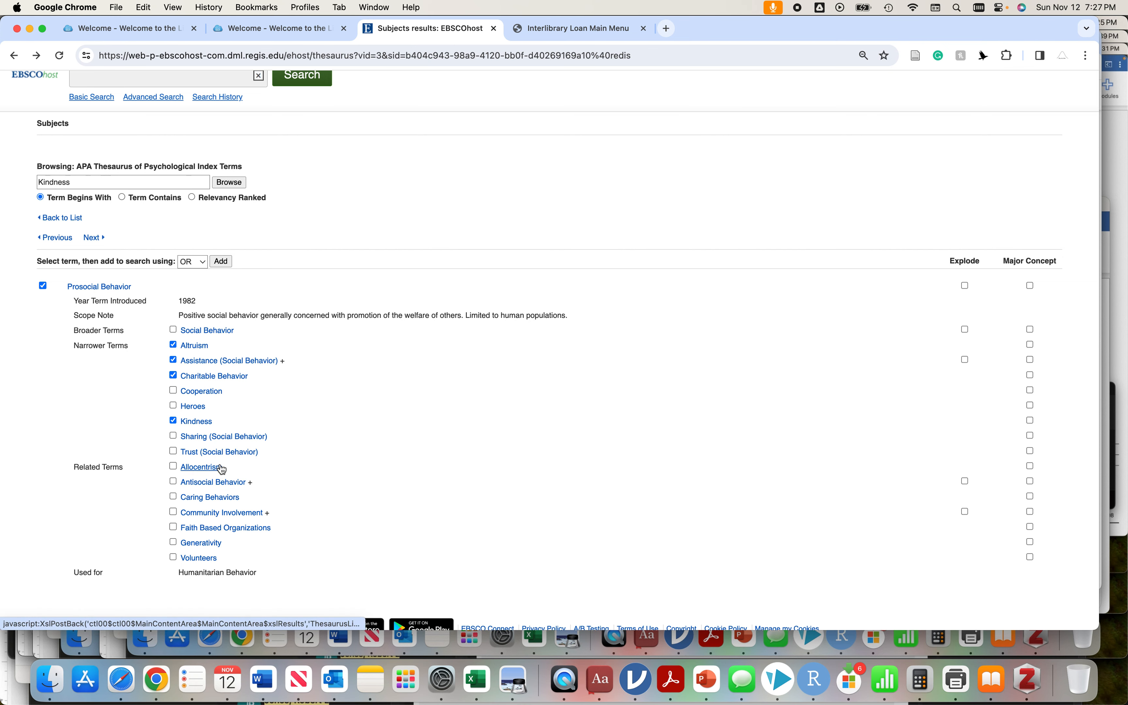
Review the related terms Caring Behaviors and Generativity, and mark only Caring Behaviors in the Prosocial Behavior entry.
left_click(200, 497)
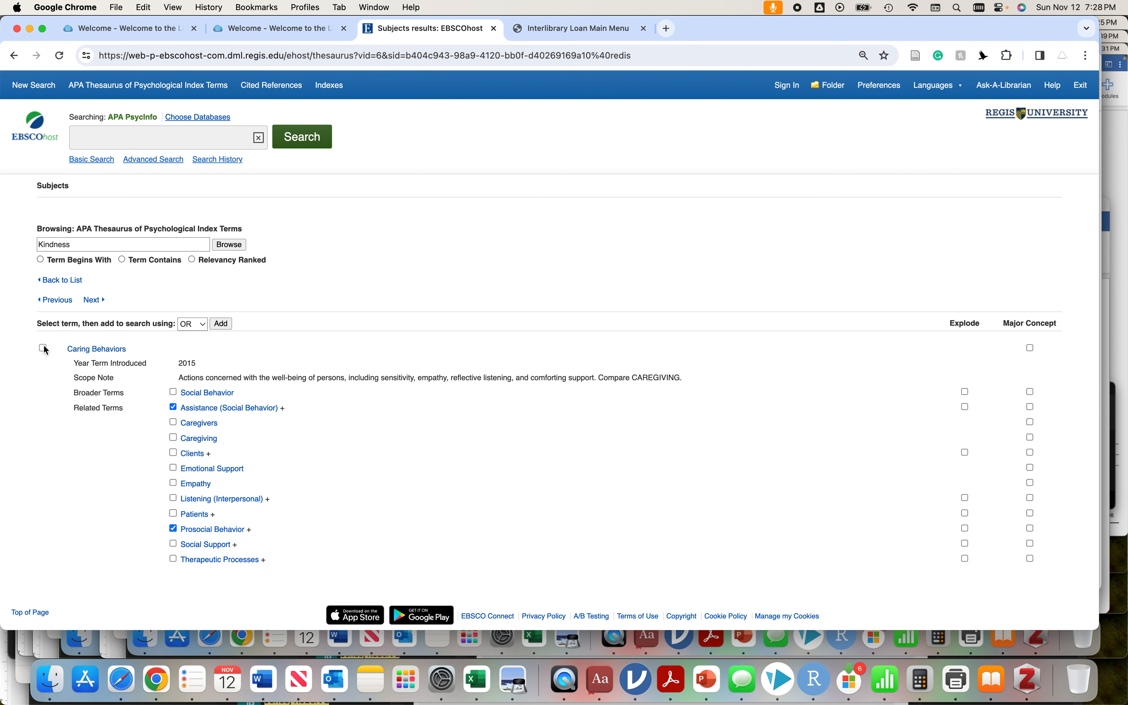
left_click(14, 57)
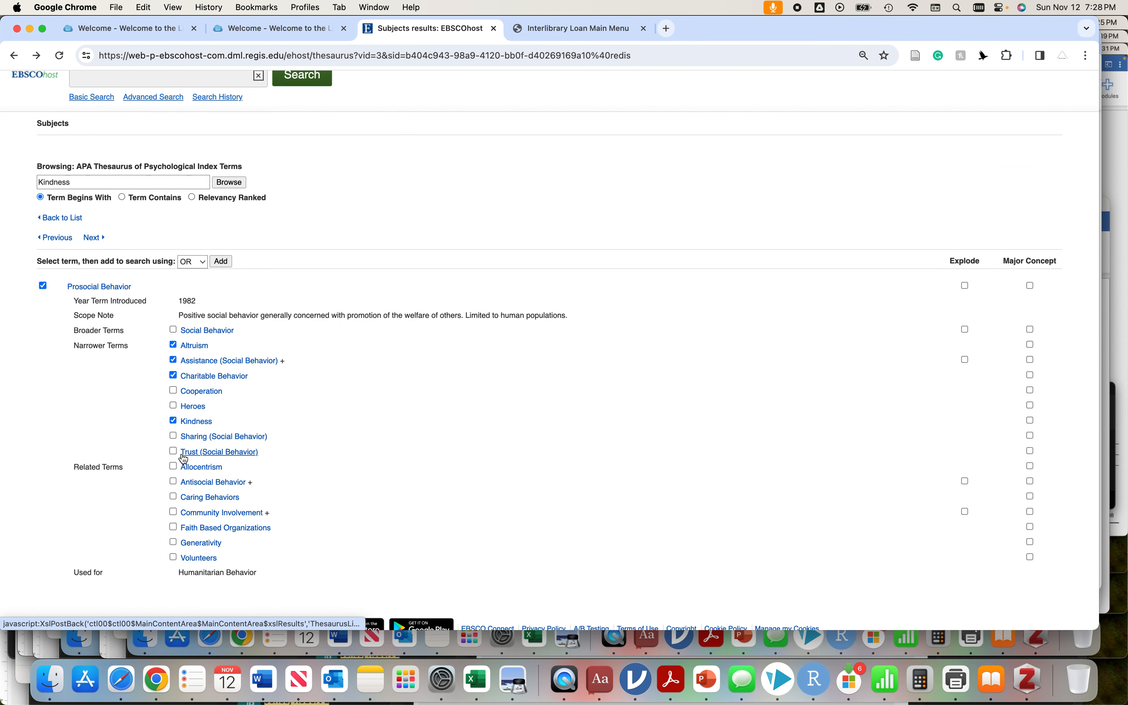
left_click(174, 497)
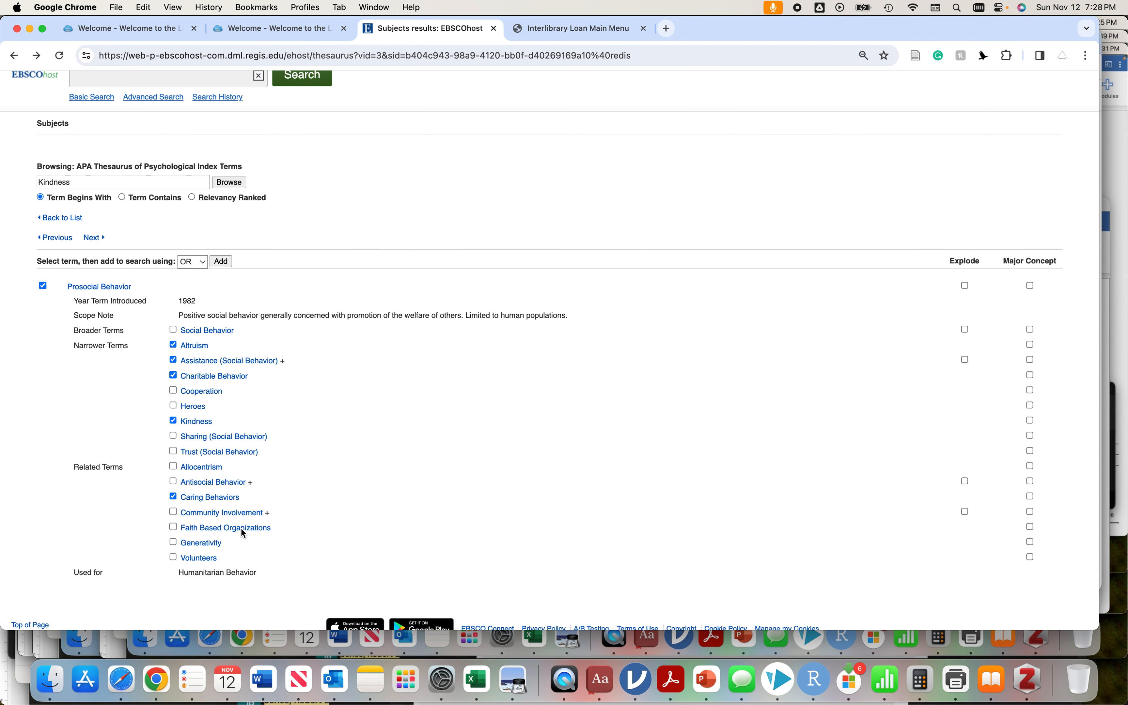
left_click(204, 544)
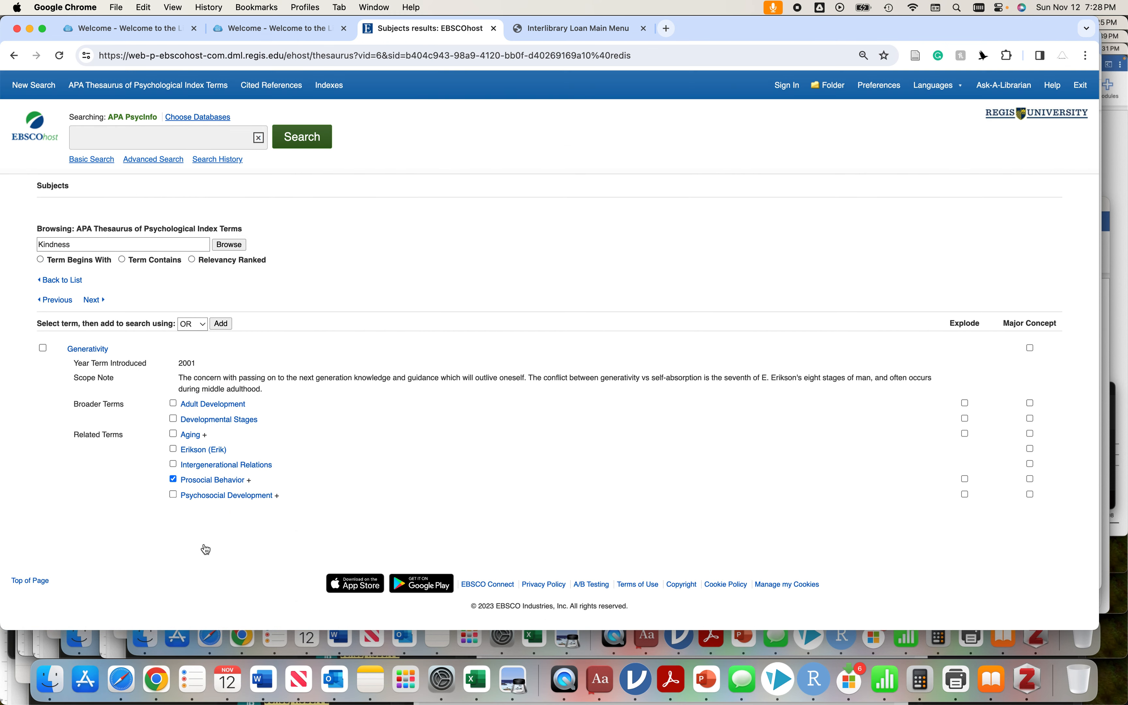
left_click(14, 56)
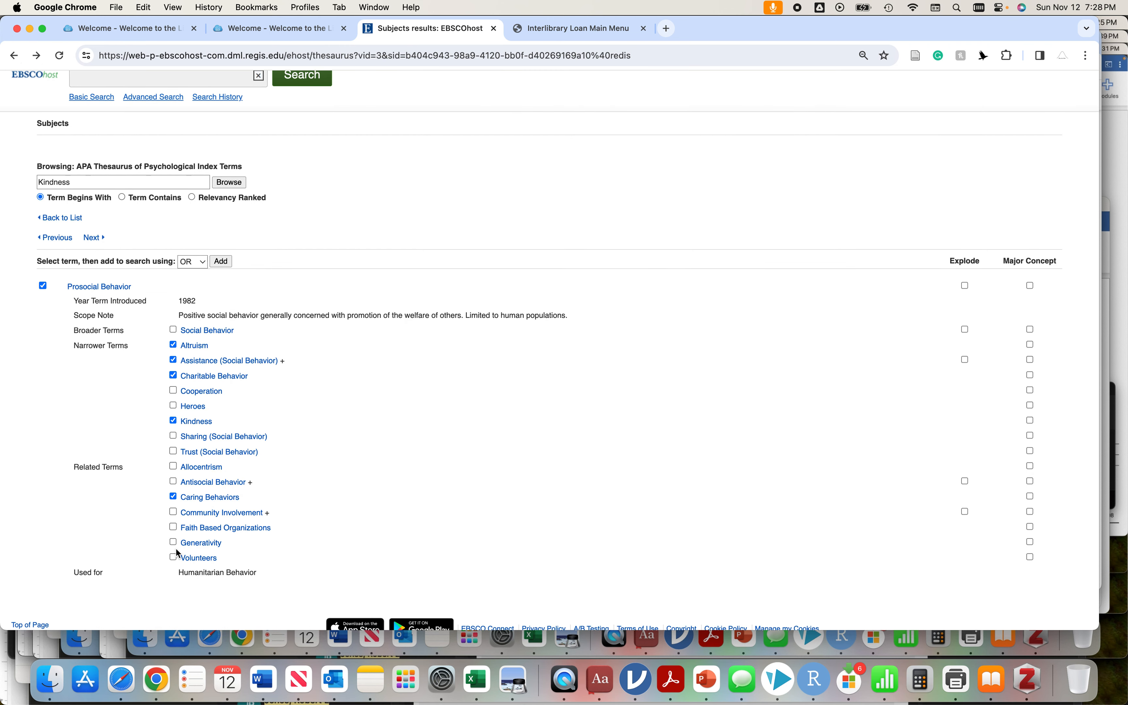
Add all the marked thesaurus terms to the search, combined with OR.
left_click(199, 262)
left_click(199, 262)
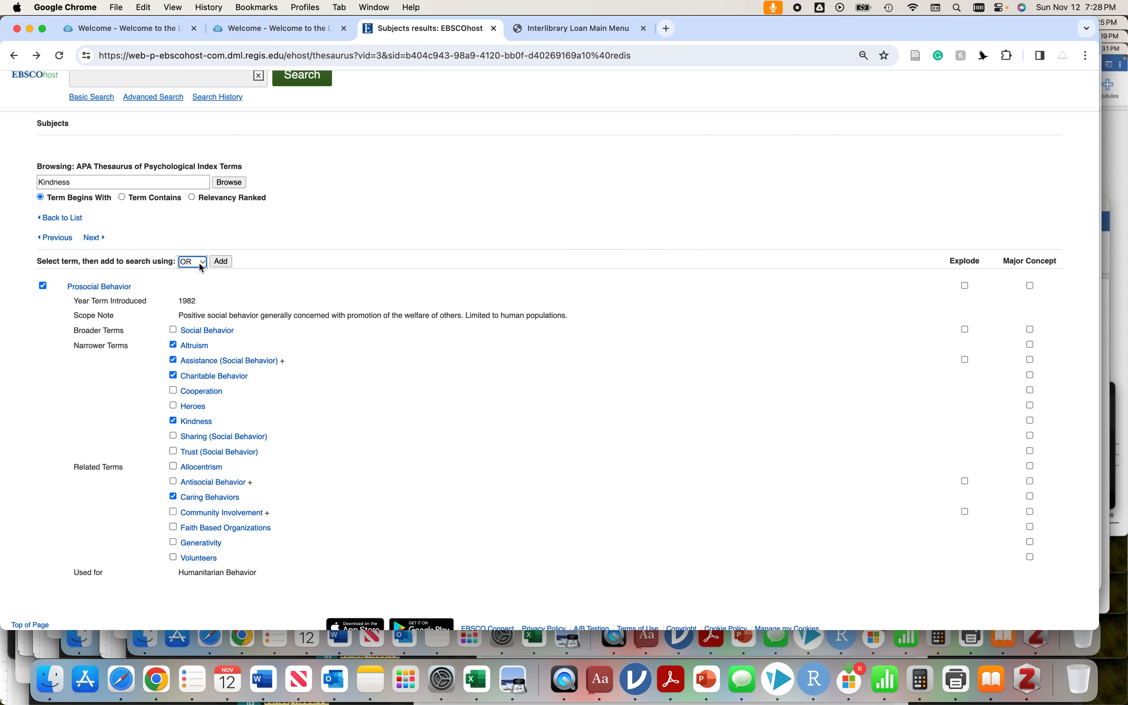
left_click(216, 263)
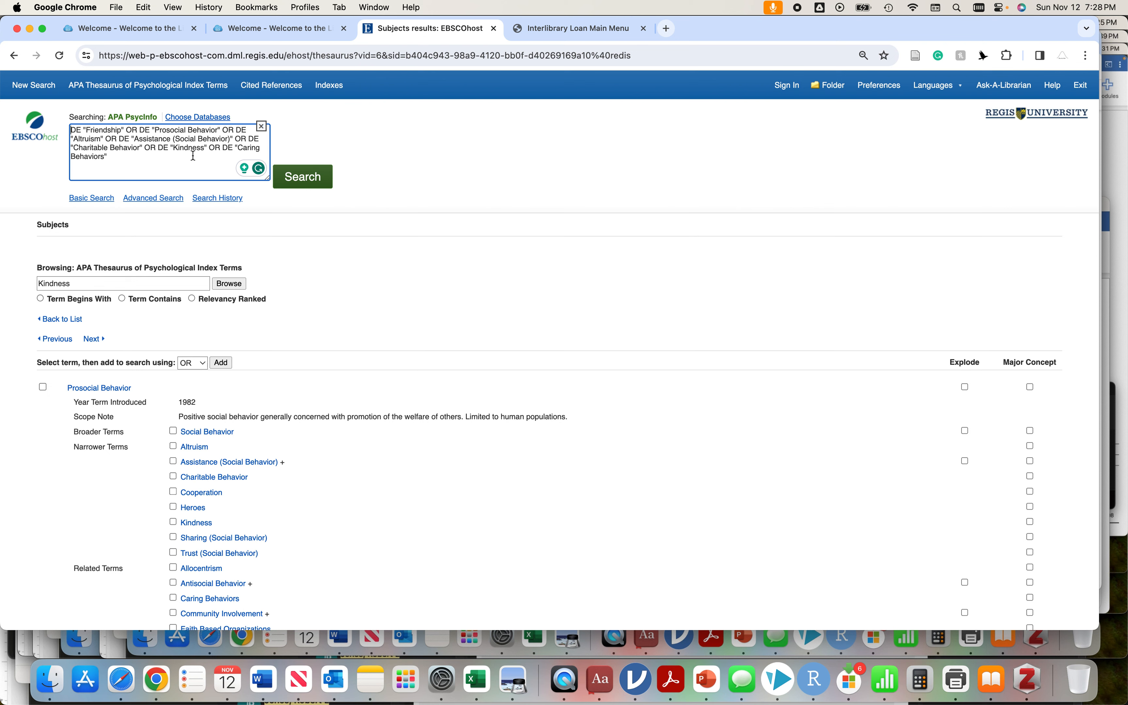
Copy the generated subject search string and switch to Notes to replace the old Kindness search string with it.
left_click_drag(152, 169, 63, 123)
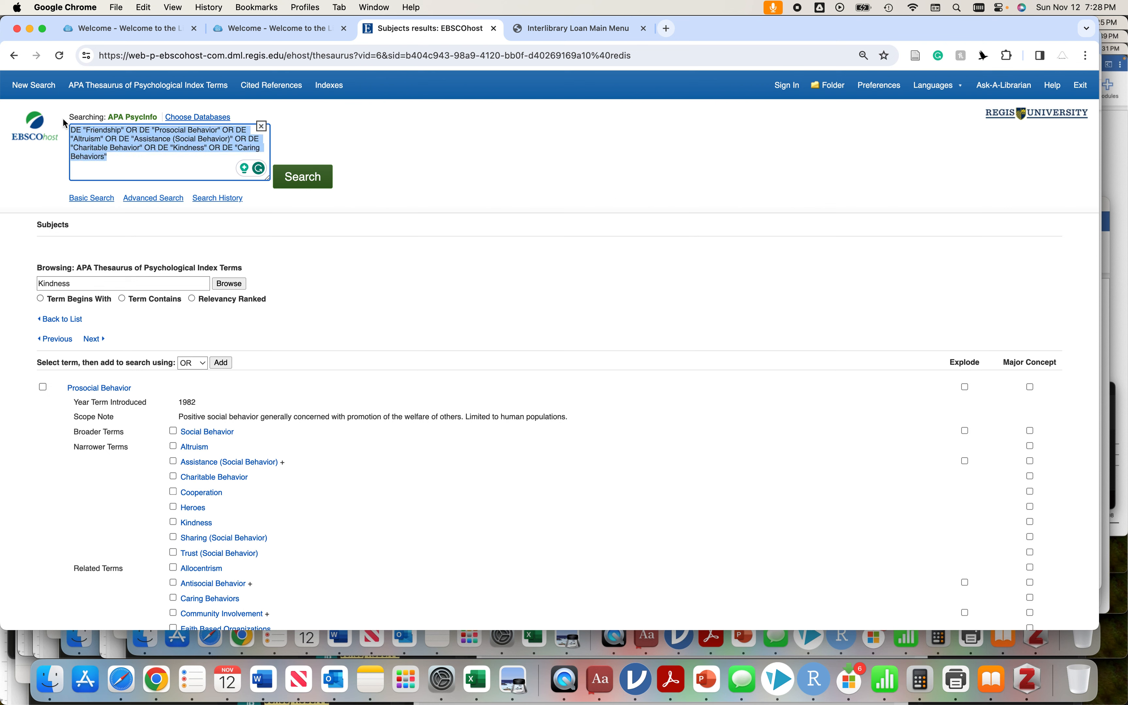
left_click(371, 679)
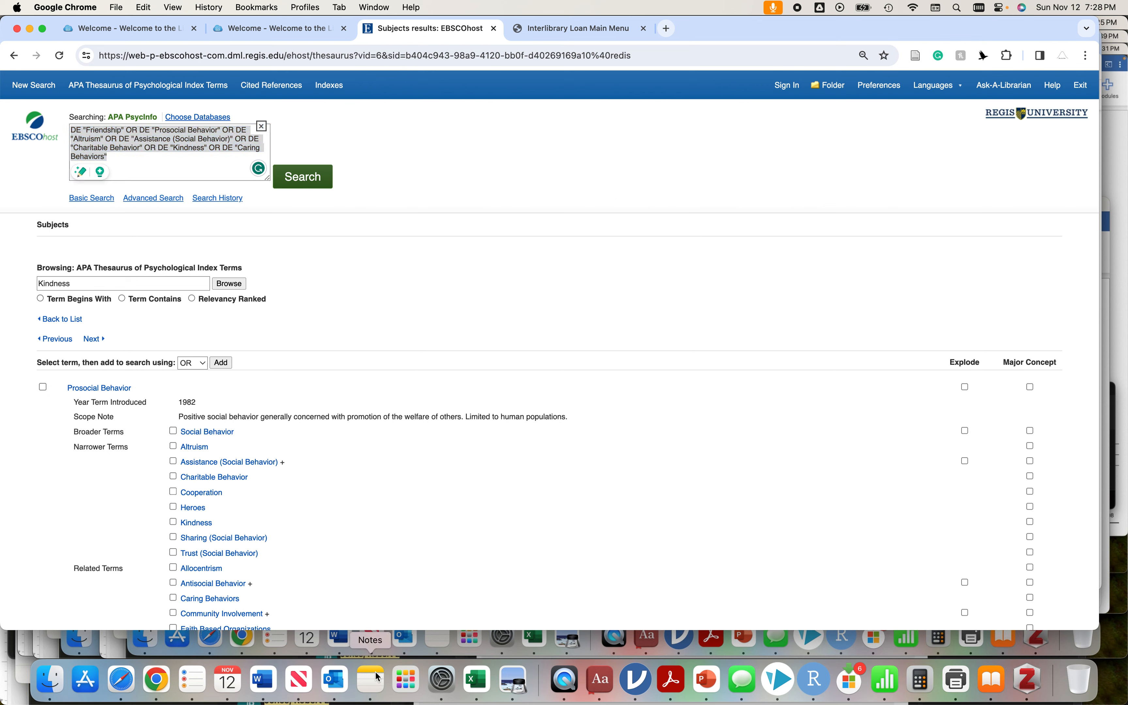
left_click_drag(308, 489, 309, 355)
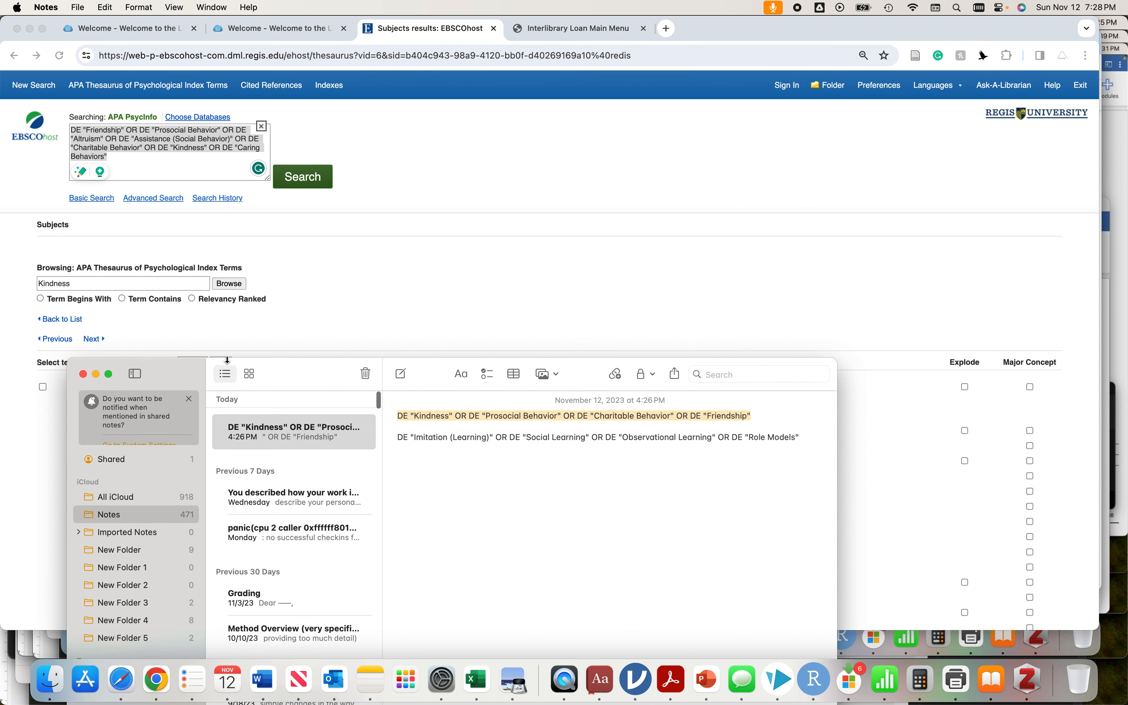
left_click(753, 417)
left_click_drag(753, 417, 376, 410)
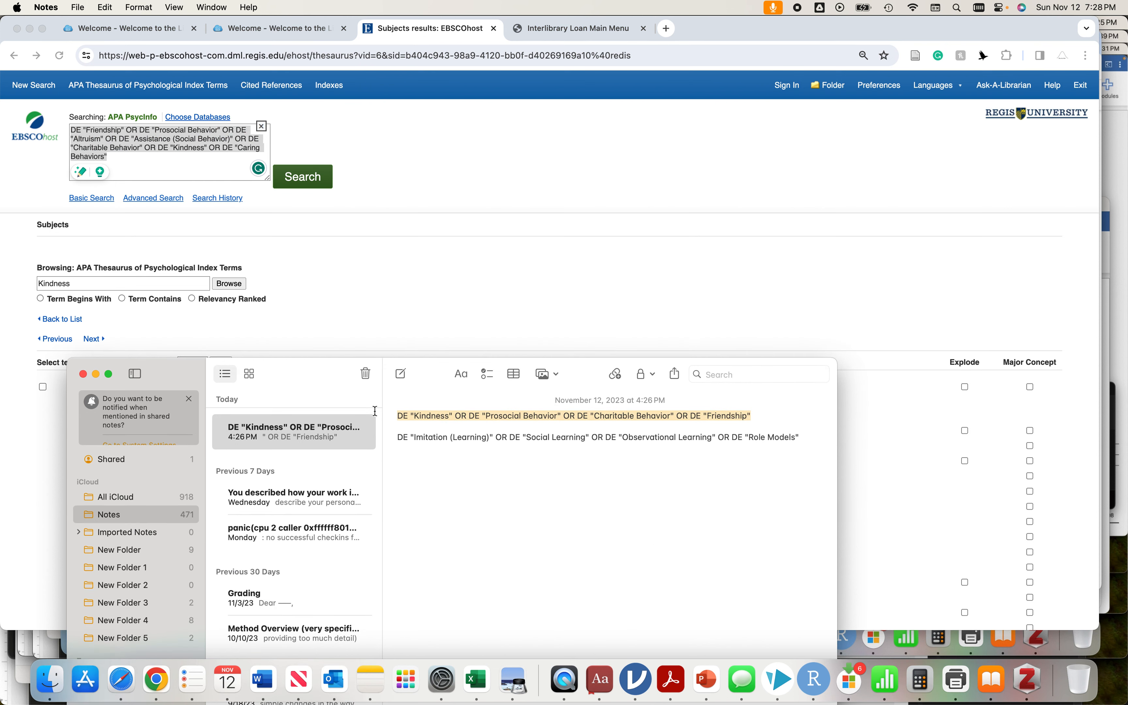
key("super+v")
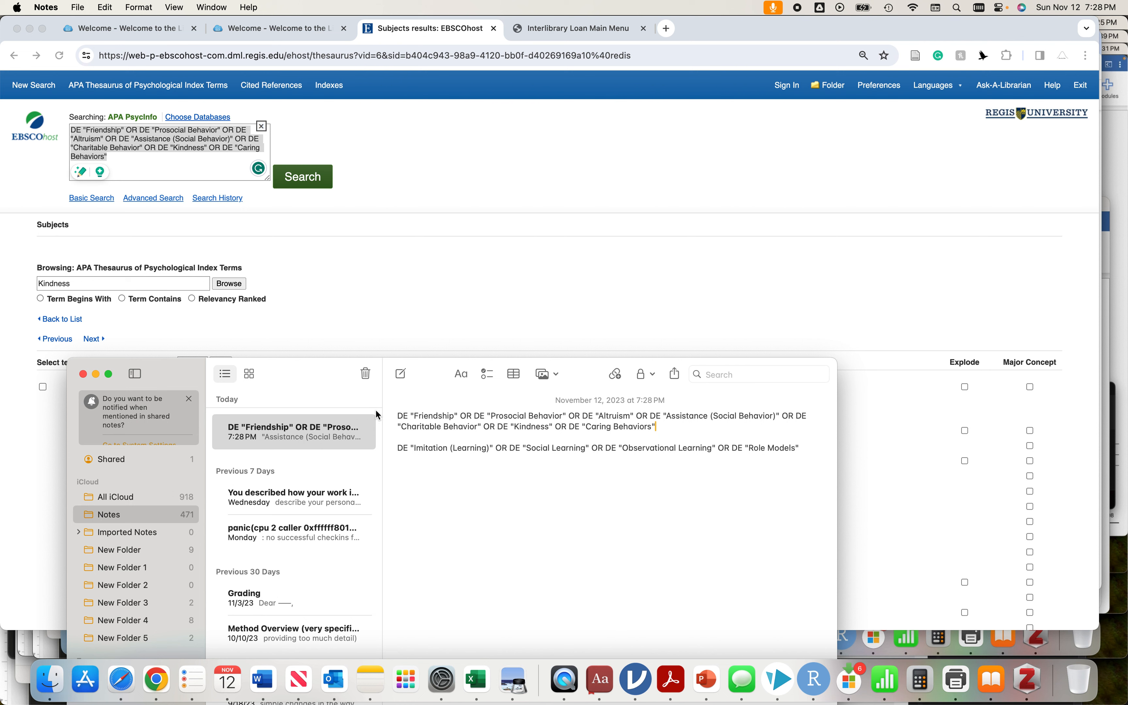
Cut the old social learning search string out of the note and switch back to the thesaurus in Chrome.
left_click_drag(800, 448, 371, 451)
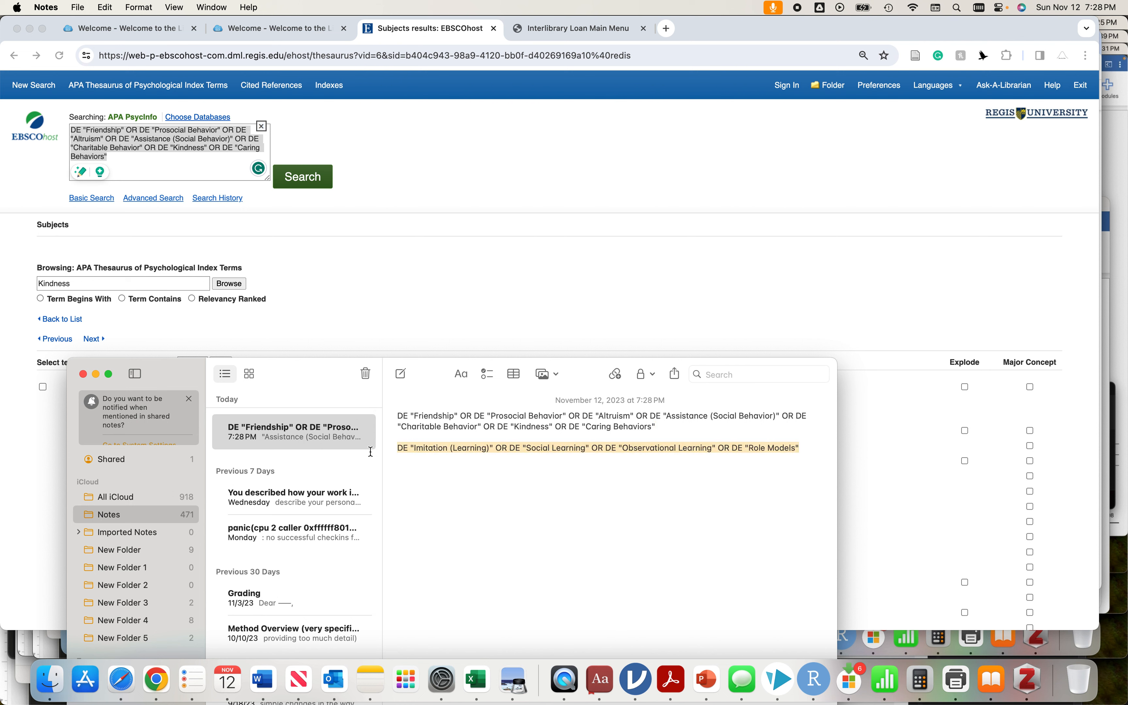
key("super+x")
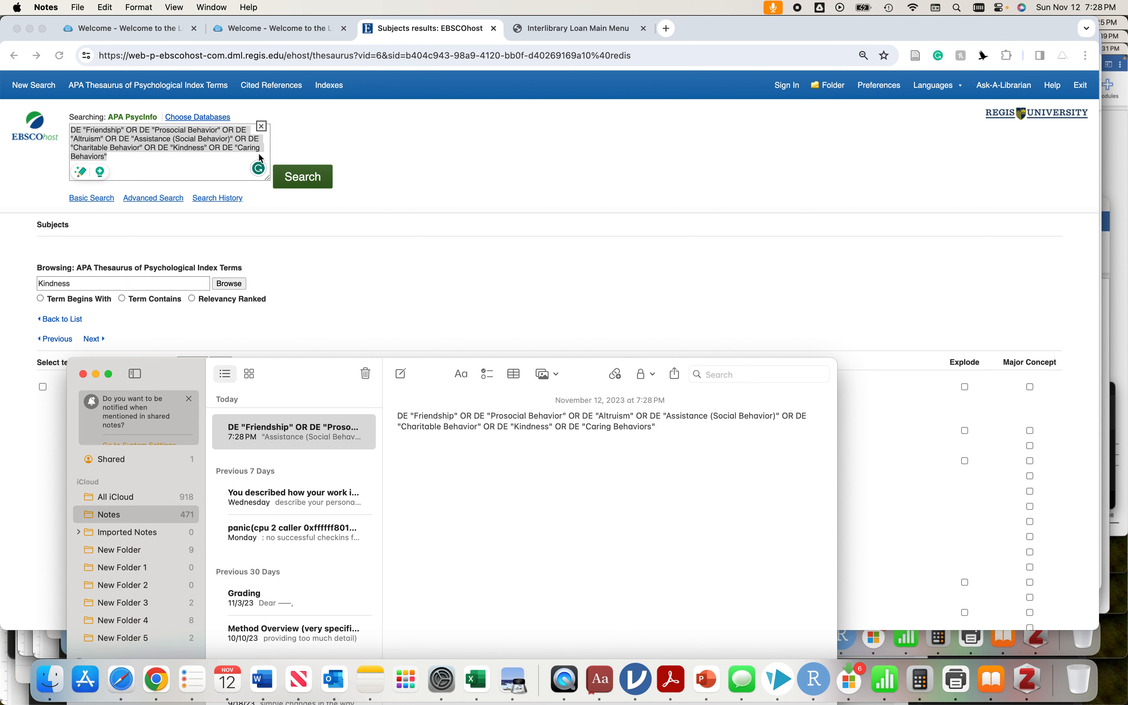
left_click(393, 124)
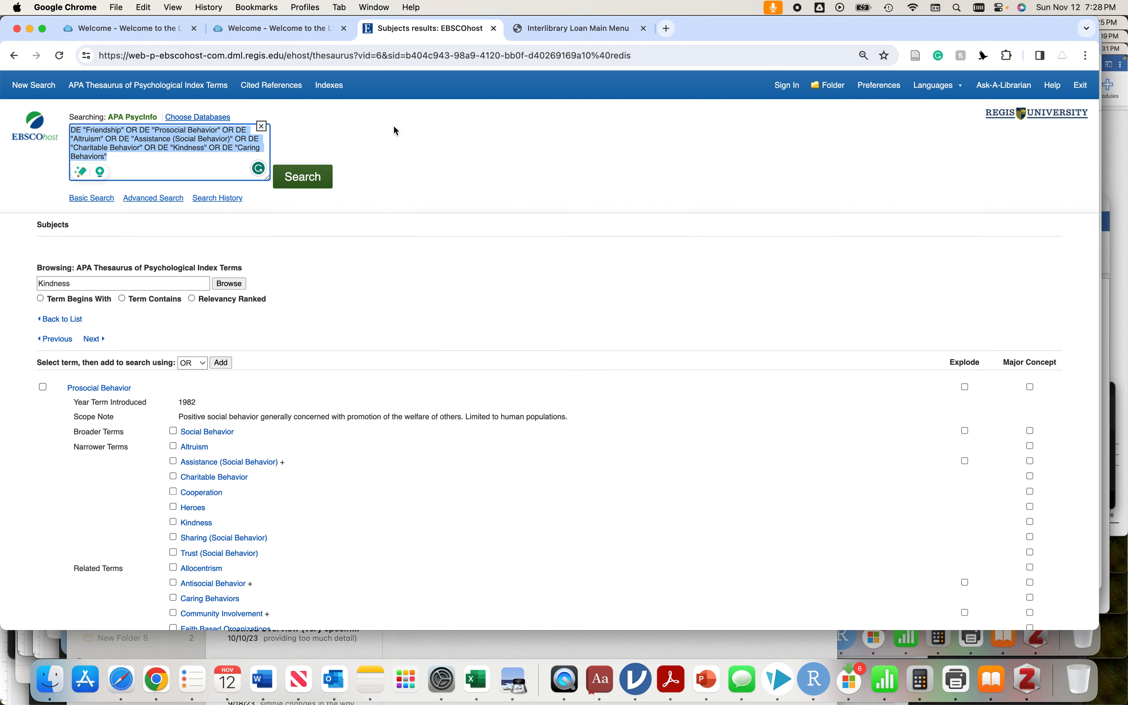
left_click(152, 160)
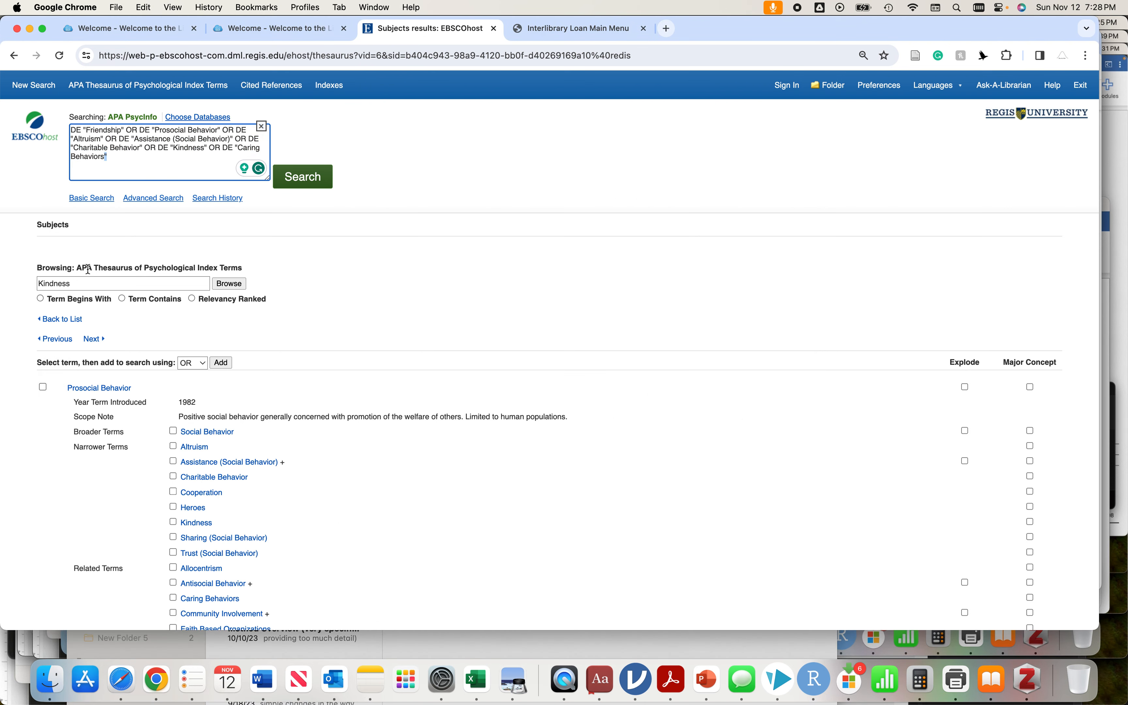
Browse the thesaurus for the term "Modeling".
double_click(82, 283)
key("BackSpace")
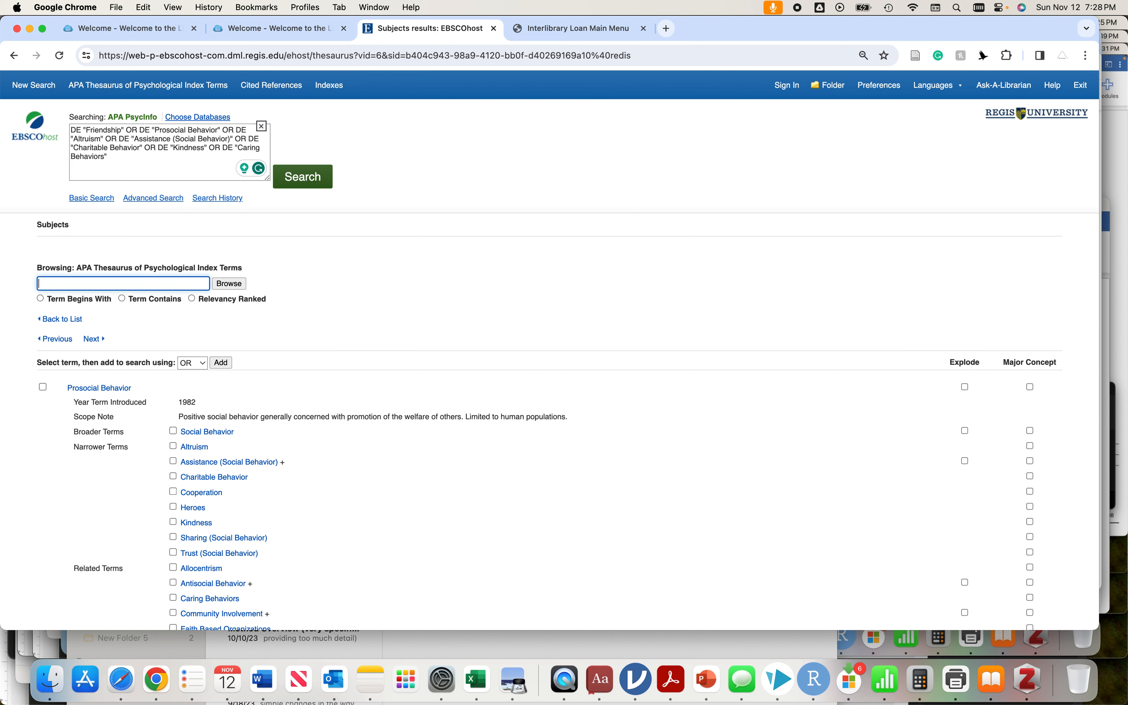
type("Modeling")
left_click(228, 285)
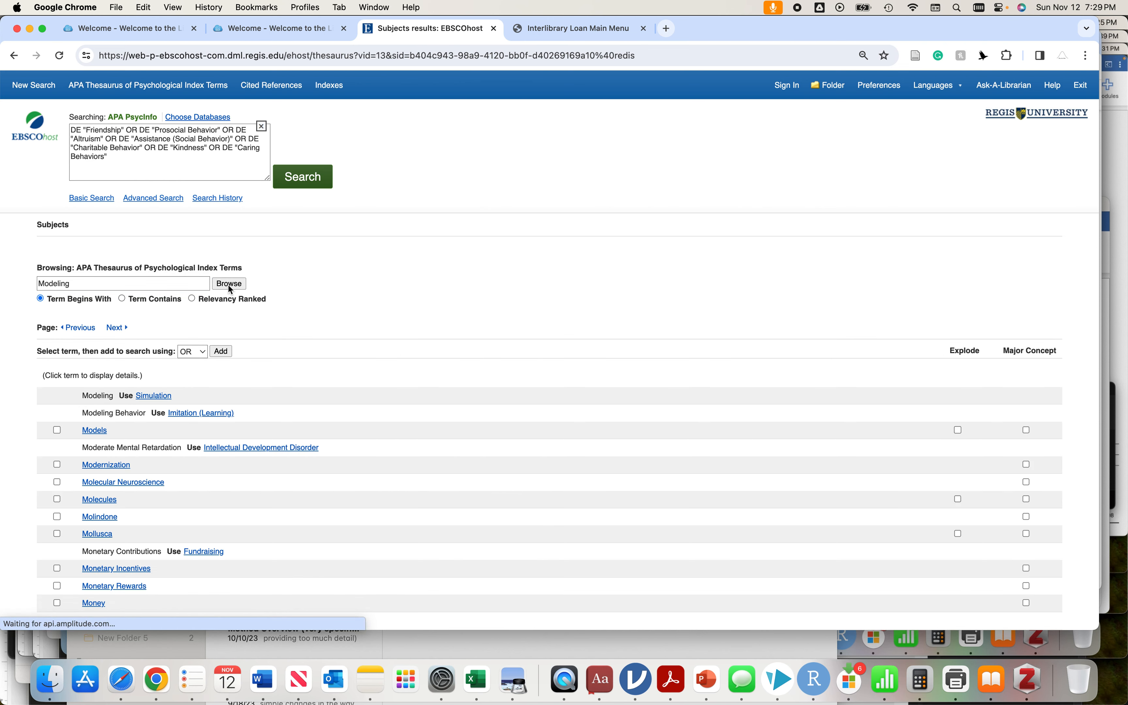
Look through the alphabetical term list for Modeling and its following three pages for relevant subject terms.
scroll(152, 470, "down", 3)
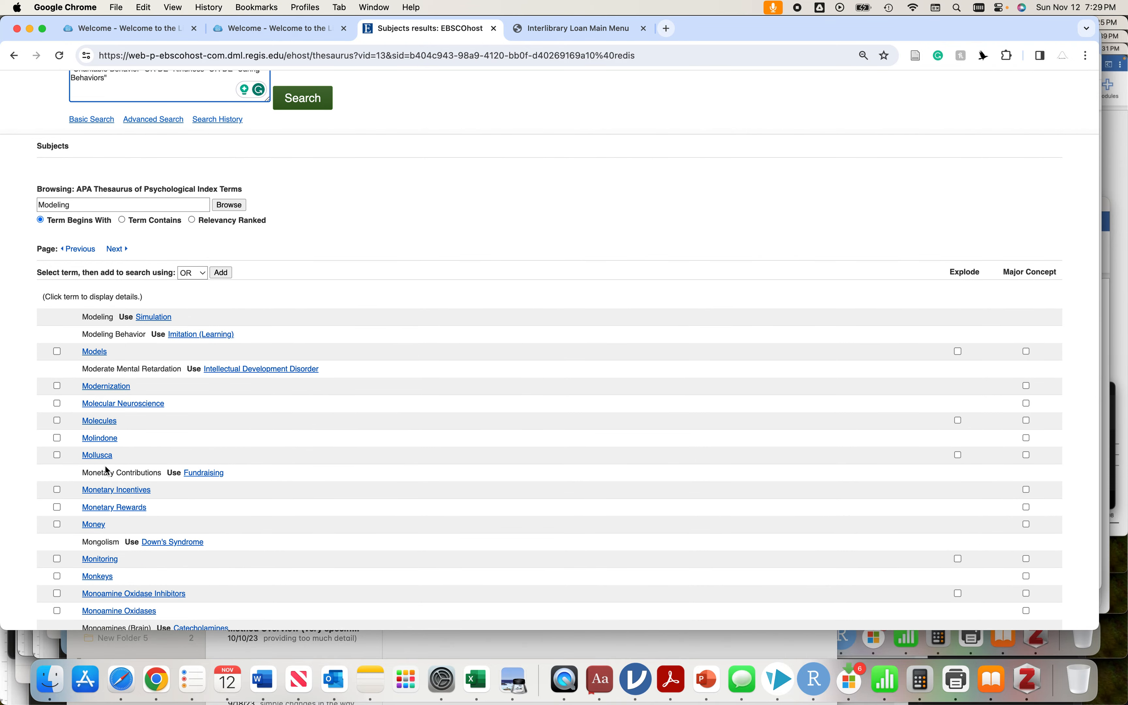
scroll(106, 471, "down", 3)
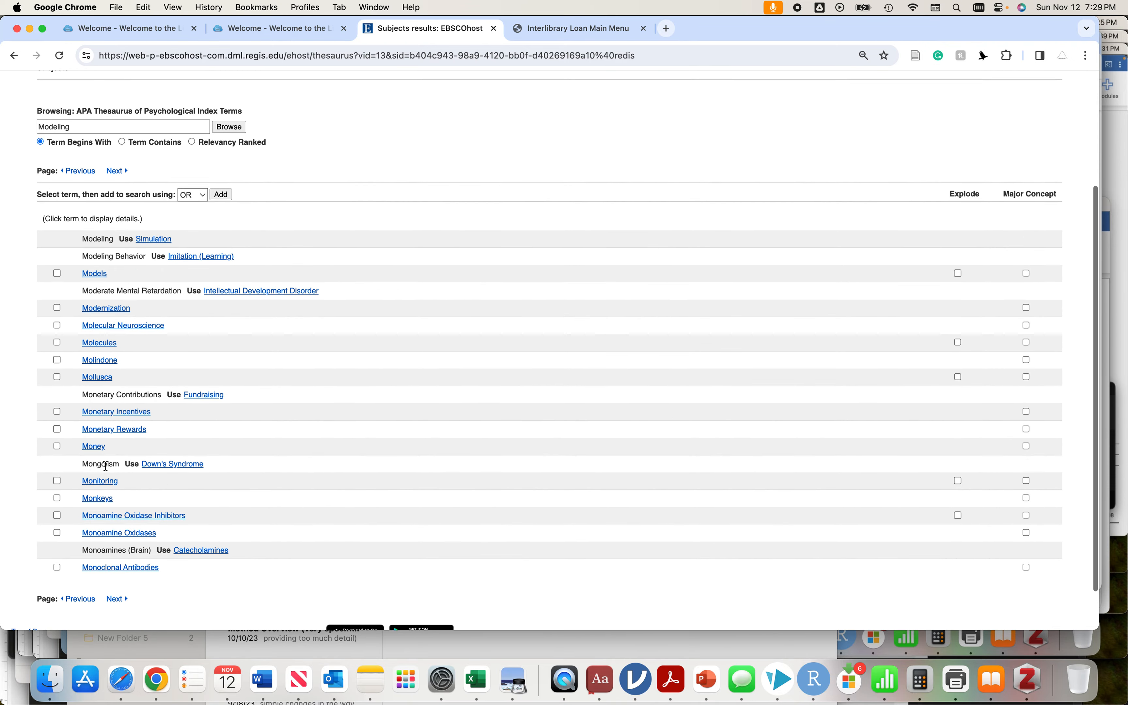
left_click(117, 599)
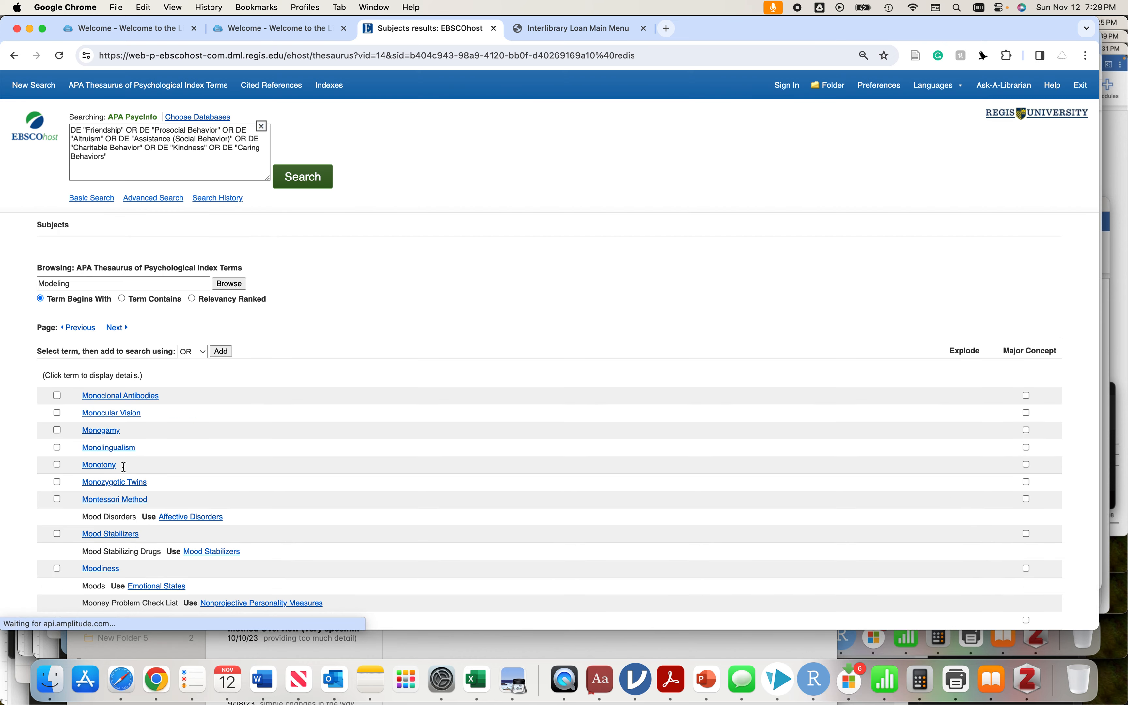
scroll(110, 506, "down", 2)
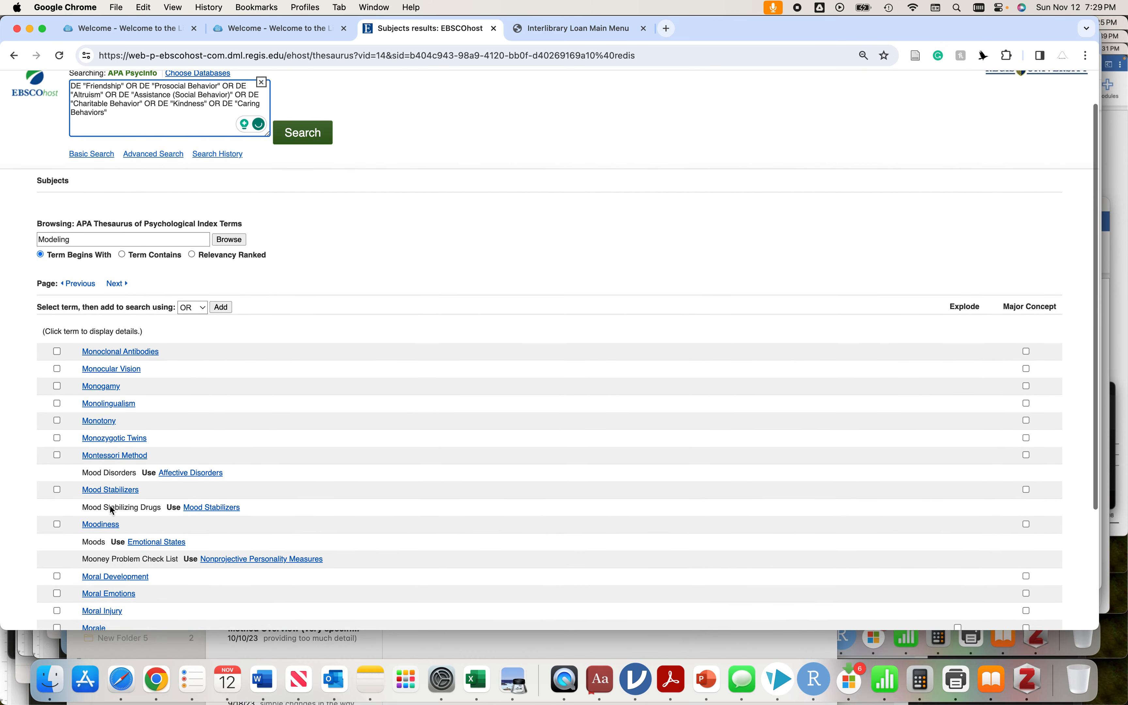
scroll(110, 506, "down", 5)
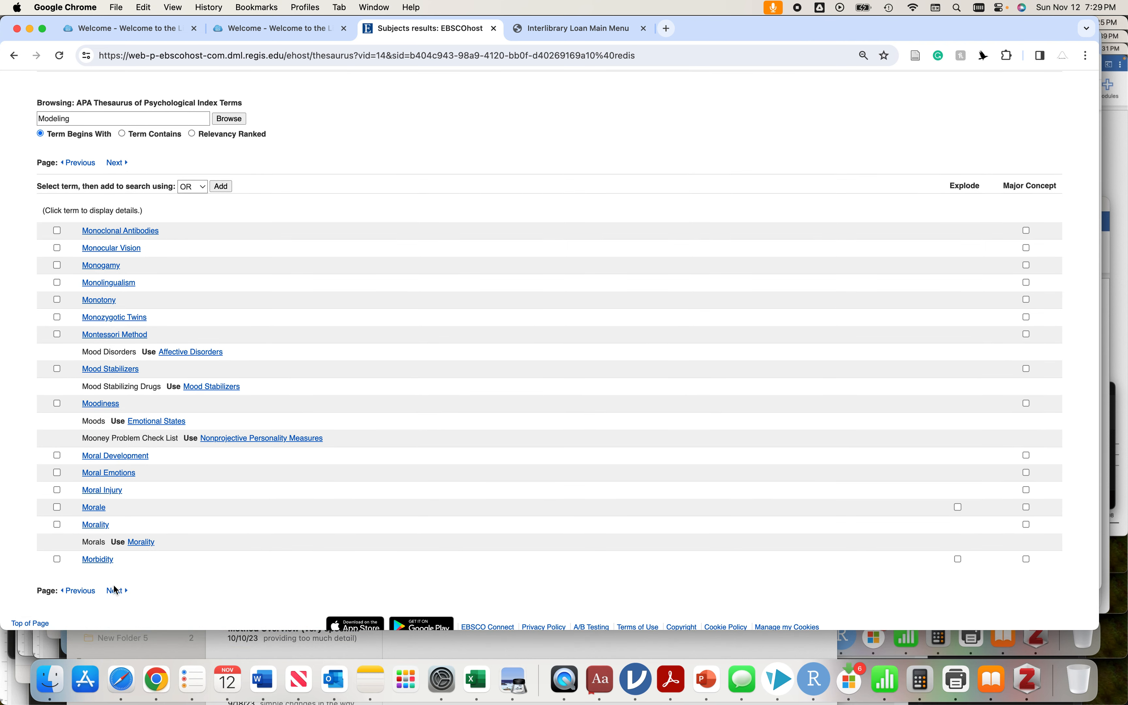
left_click(117, 590)
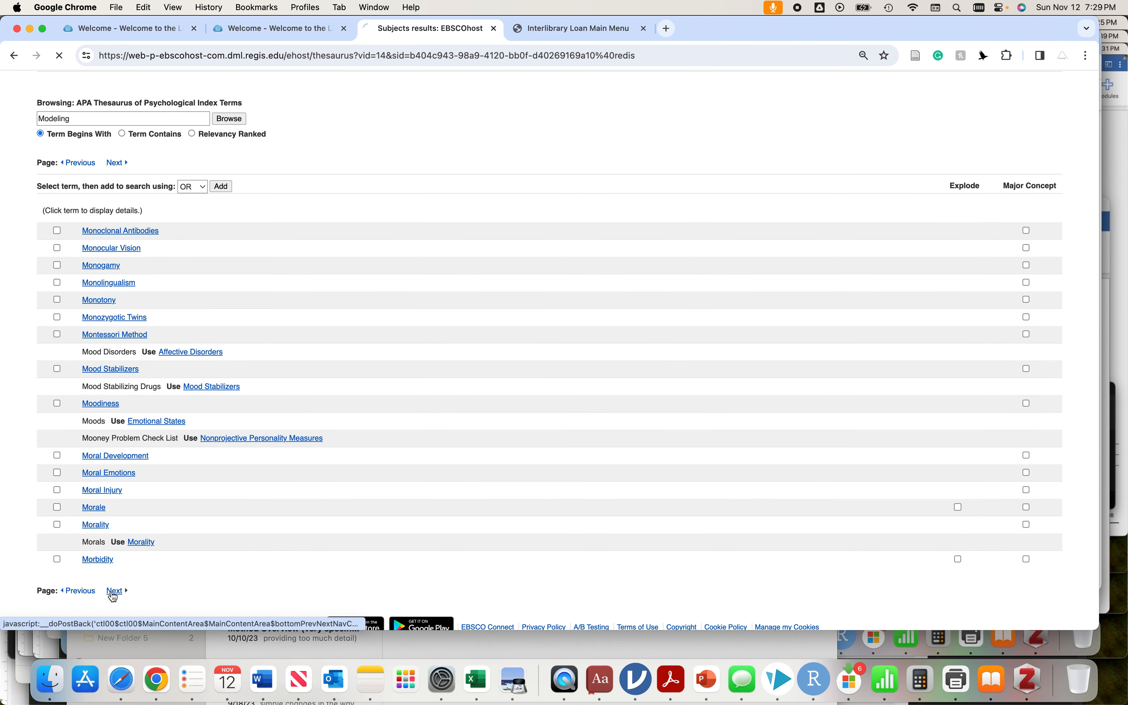
scroll(172, 473, "down", 5)
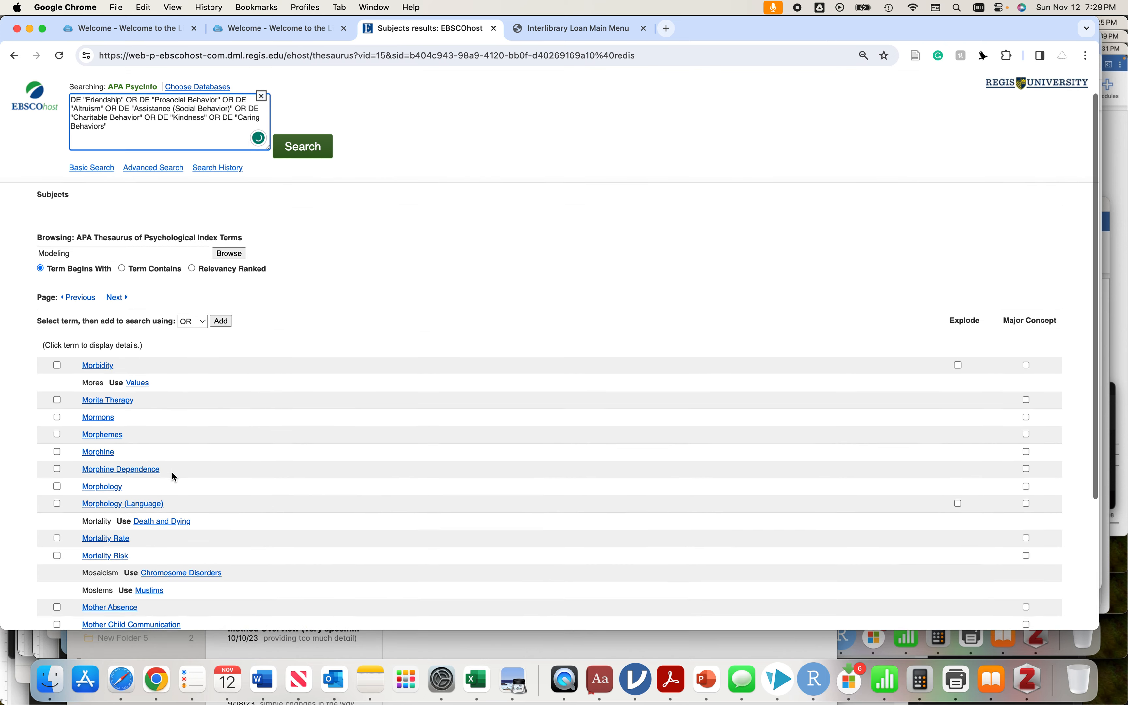
scroll(172, 473, "down", 3)
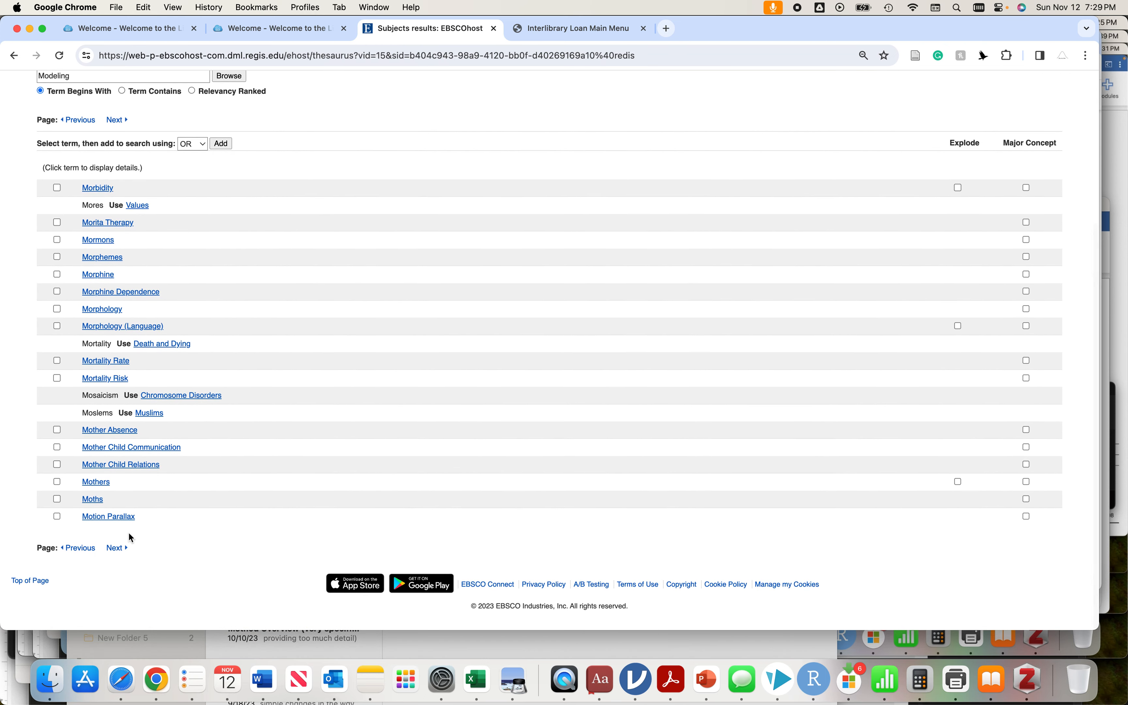
left_click(116, 548)
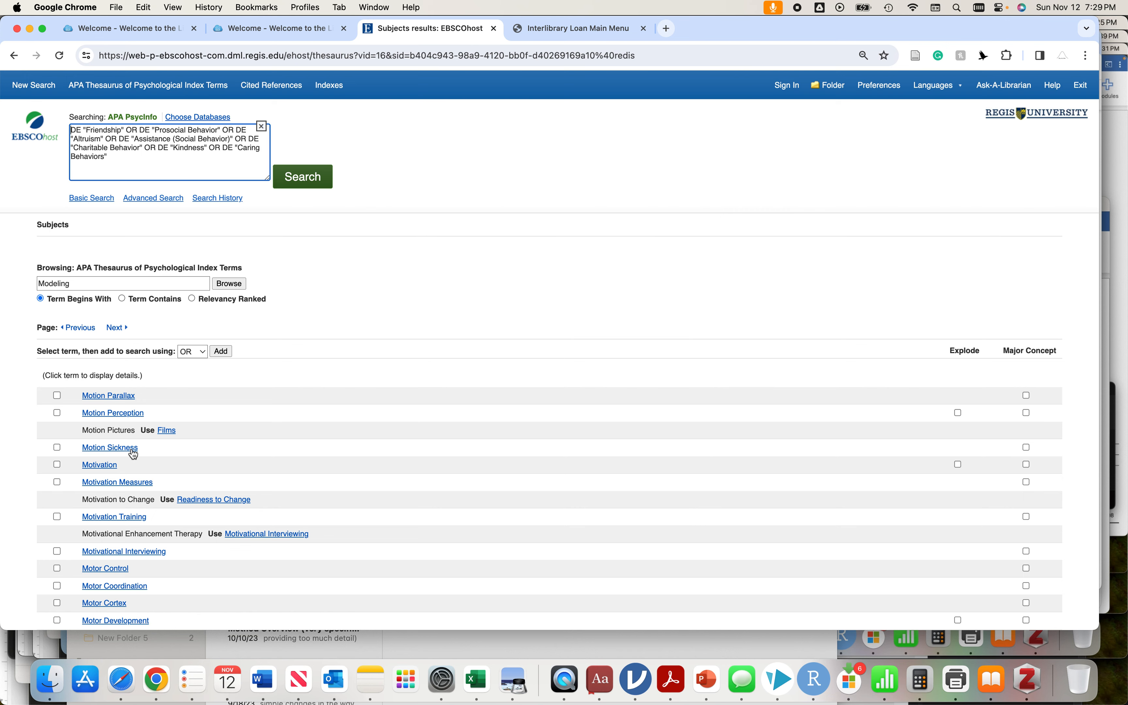
scroll(133, 453, "down", 7)
scroll(133, 452, "down", 1)
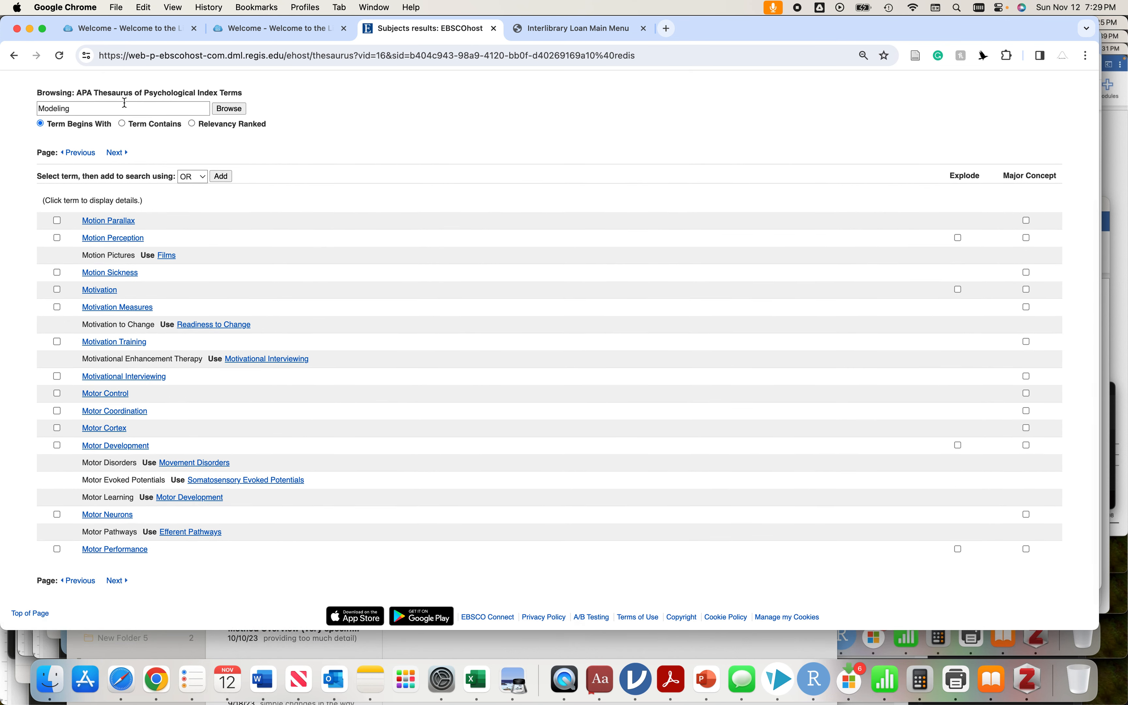
Try entering "social modeling" as the browse term and advance the thesaurus list by one page.
left_click(113, 109)
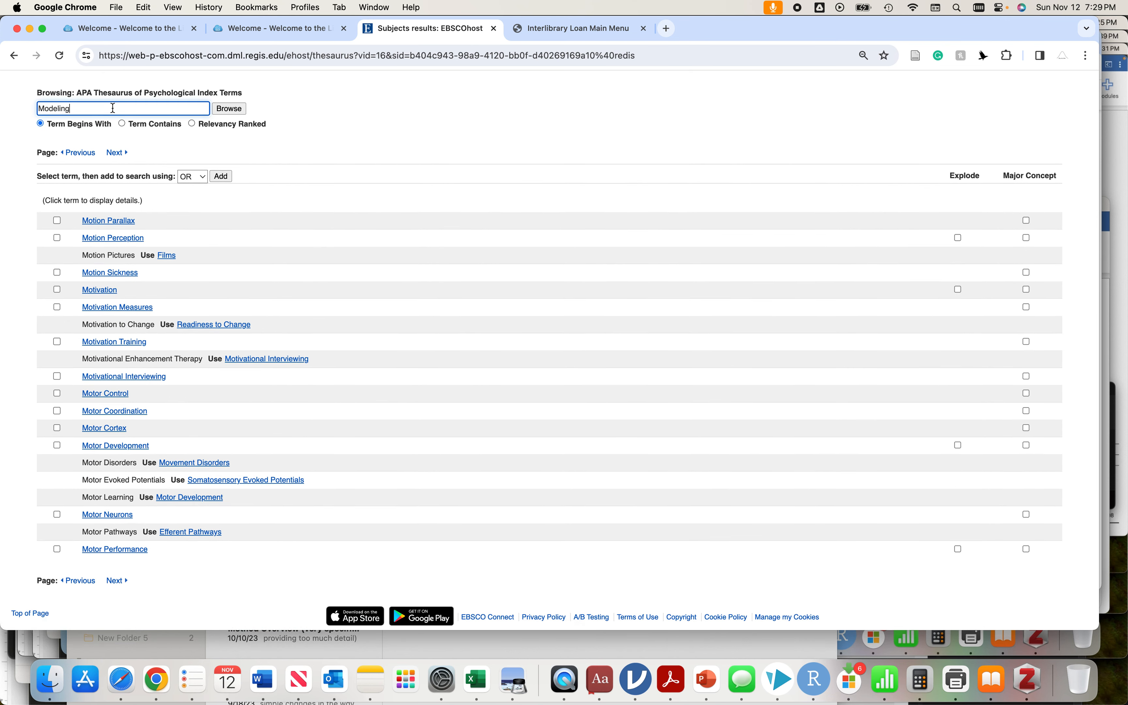
double_click(113, 109)
type("social m")
left_click(115, 581)
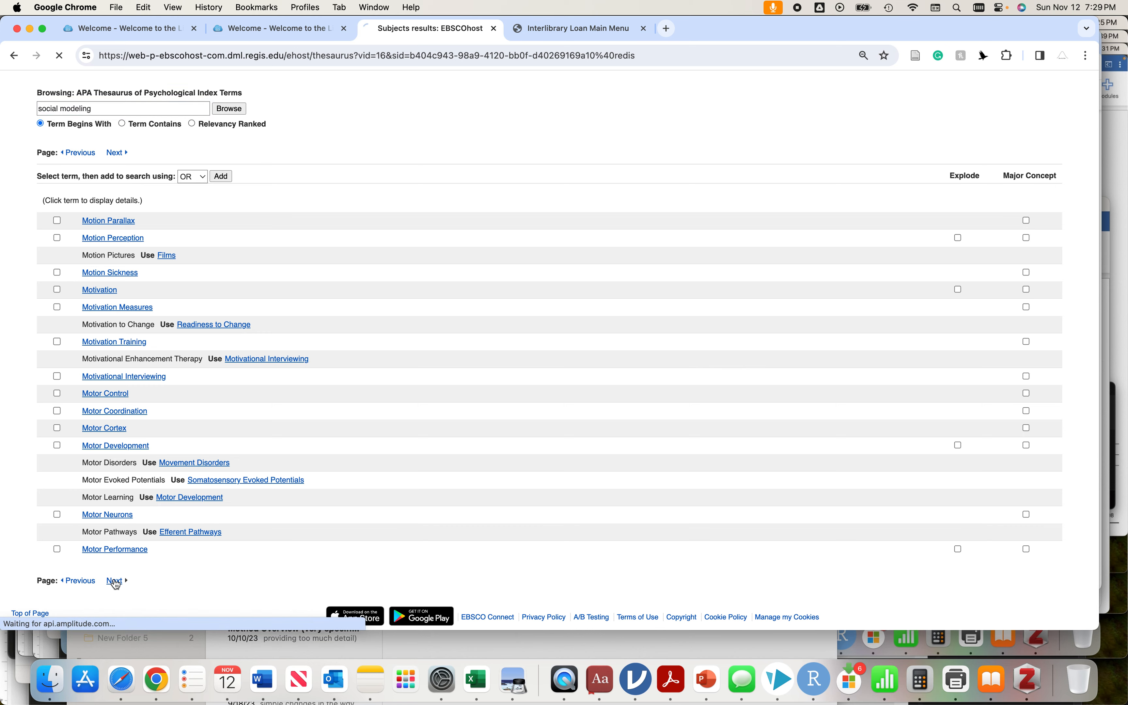
scroll(114, 461, "down", 4)
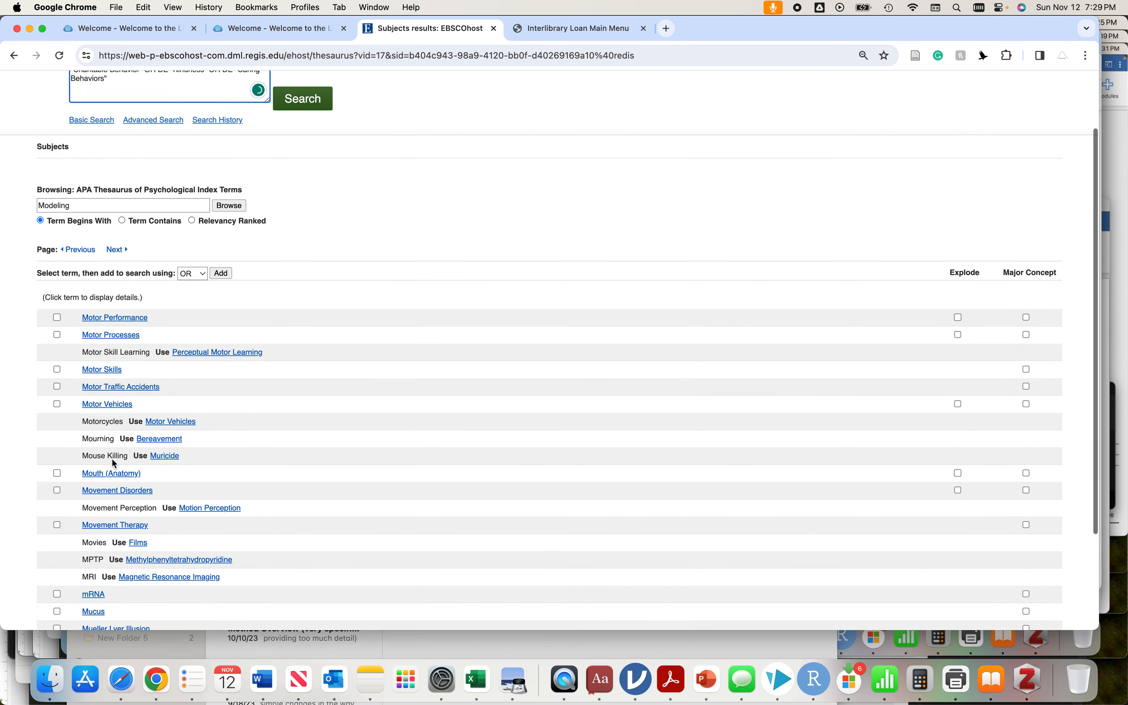
scroll(112, 459, "up", 4)
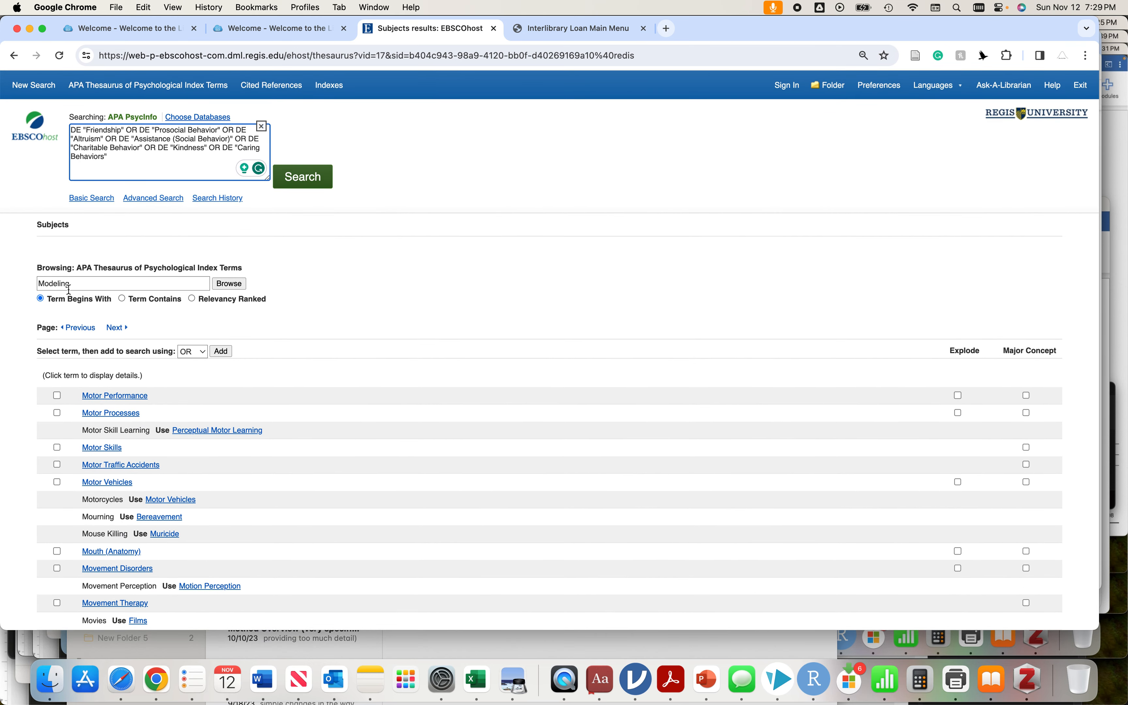
Browse the thesaurus for "Modeling others".
left_click(86, 279)
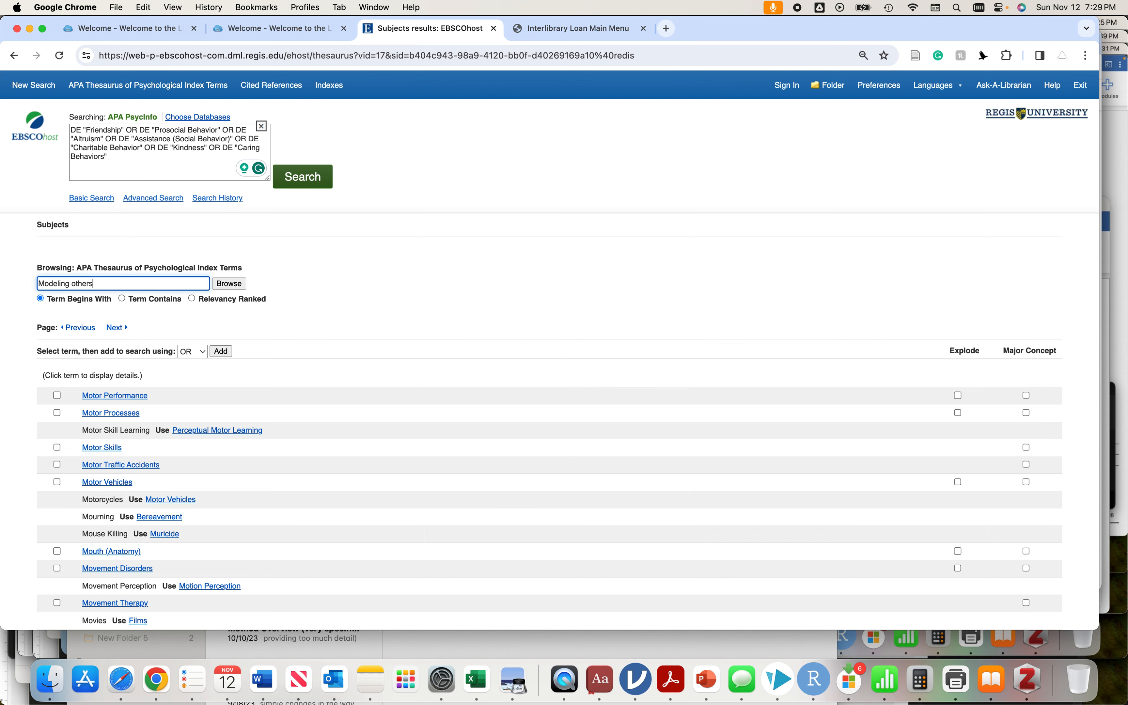
type("others")
left_click(229, 283)
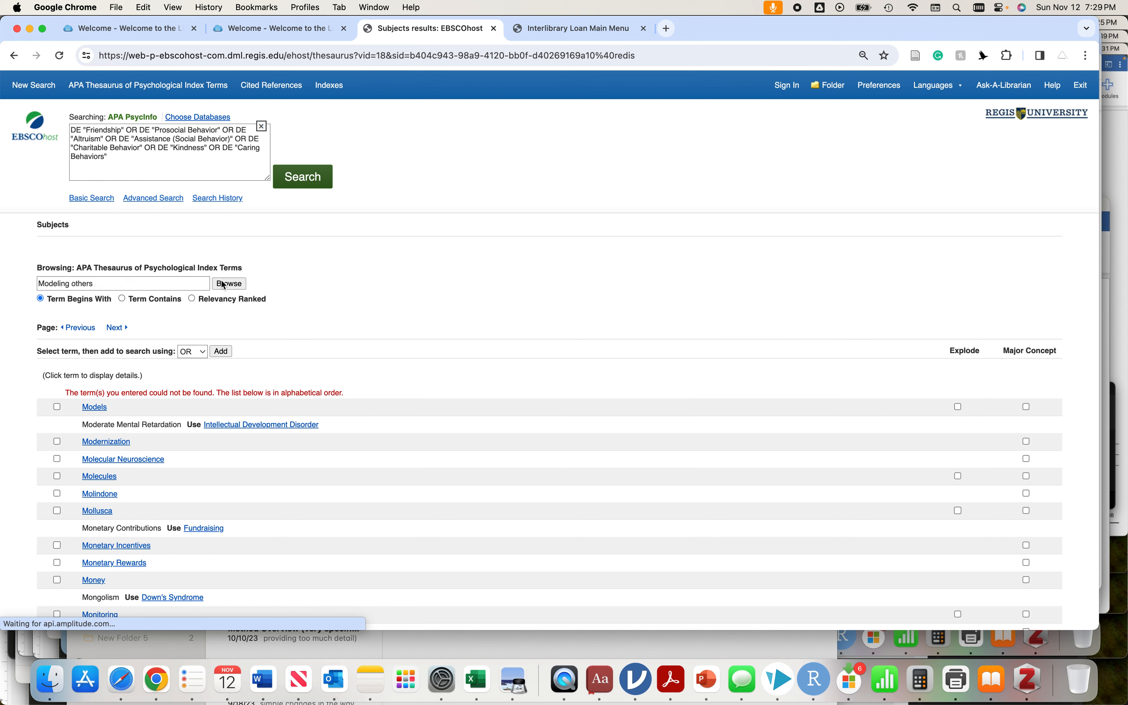
Replace the browse term with "social modeling" and browse the thesaurus for it.
right_click(107, 286)
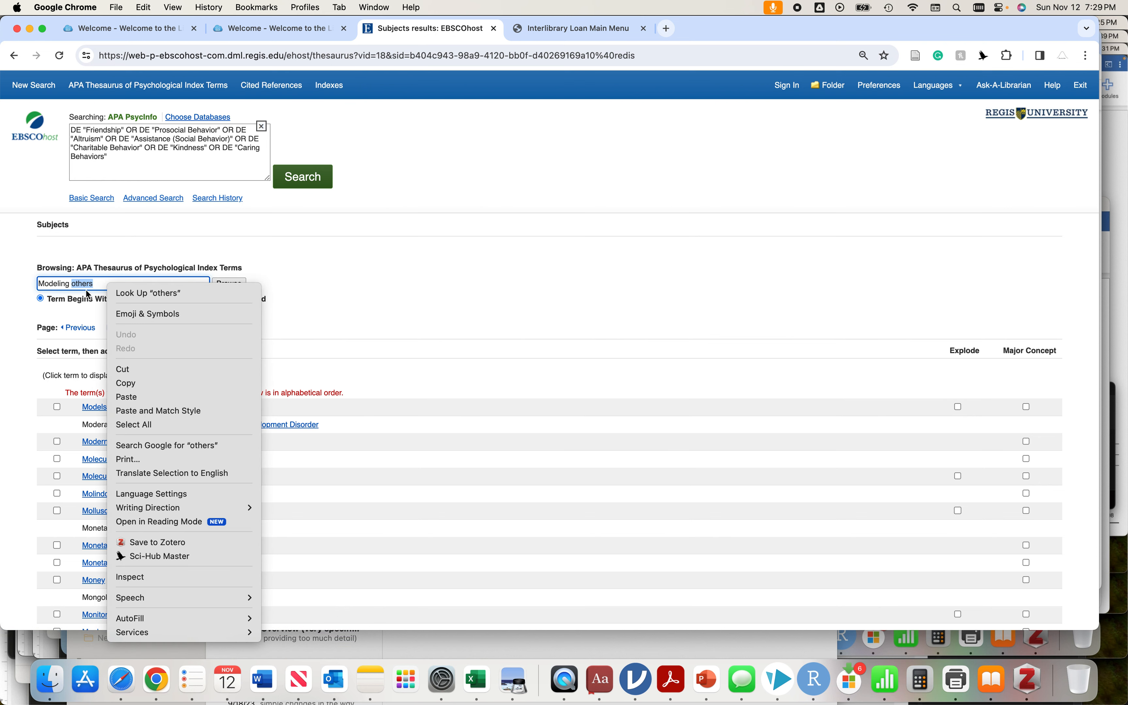
left_click(58, 313)
left_click(94, 285)
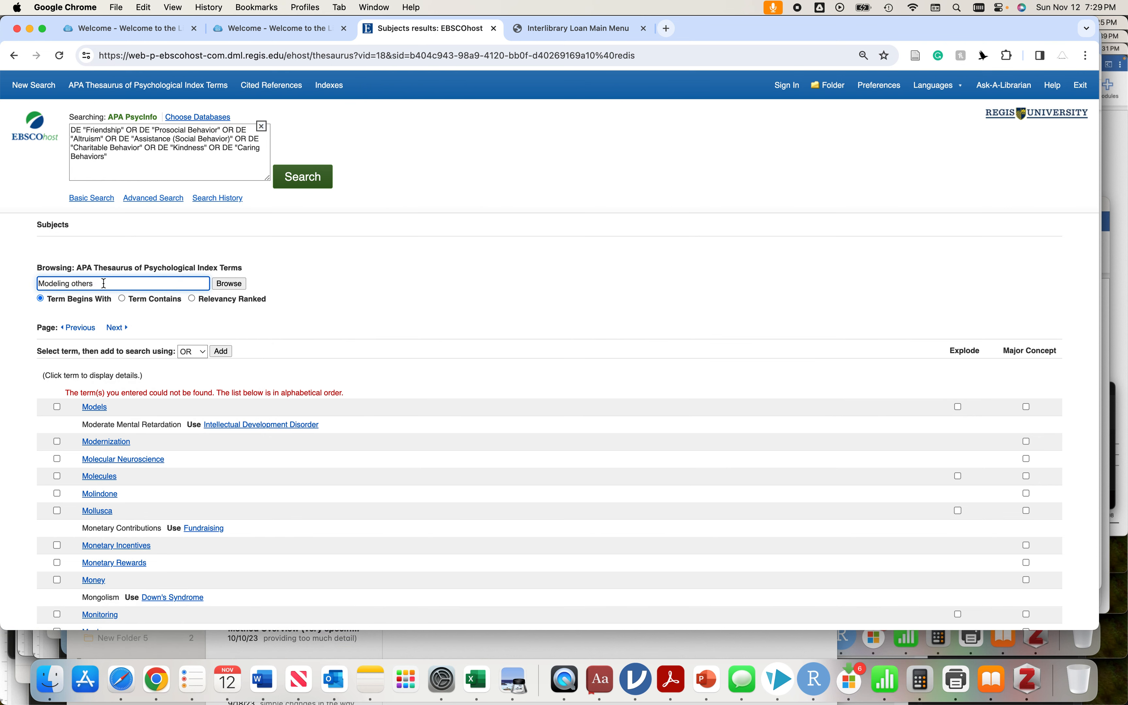
key("super+a")
key("BackSpace")
type("Socia")
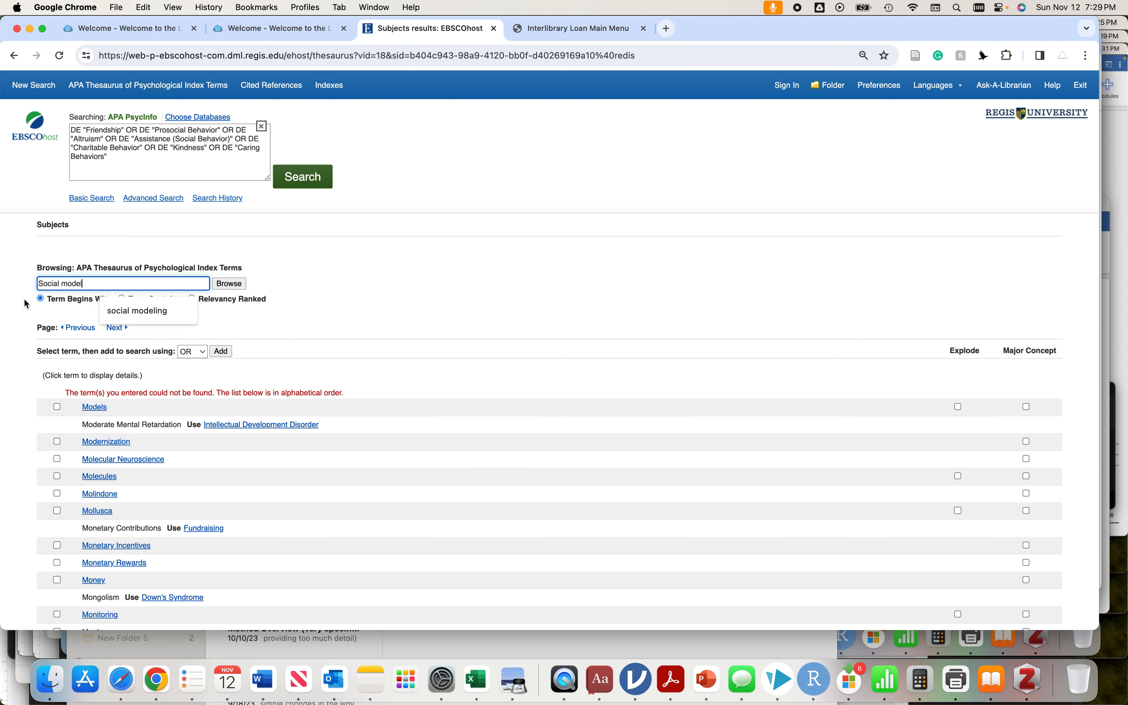
left_click(144, 309)
left_click(239, 284)
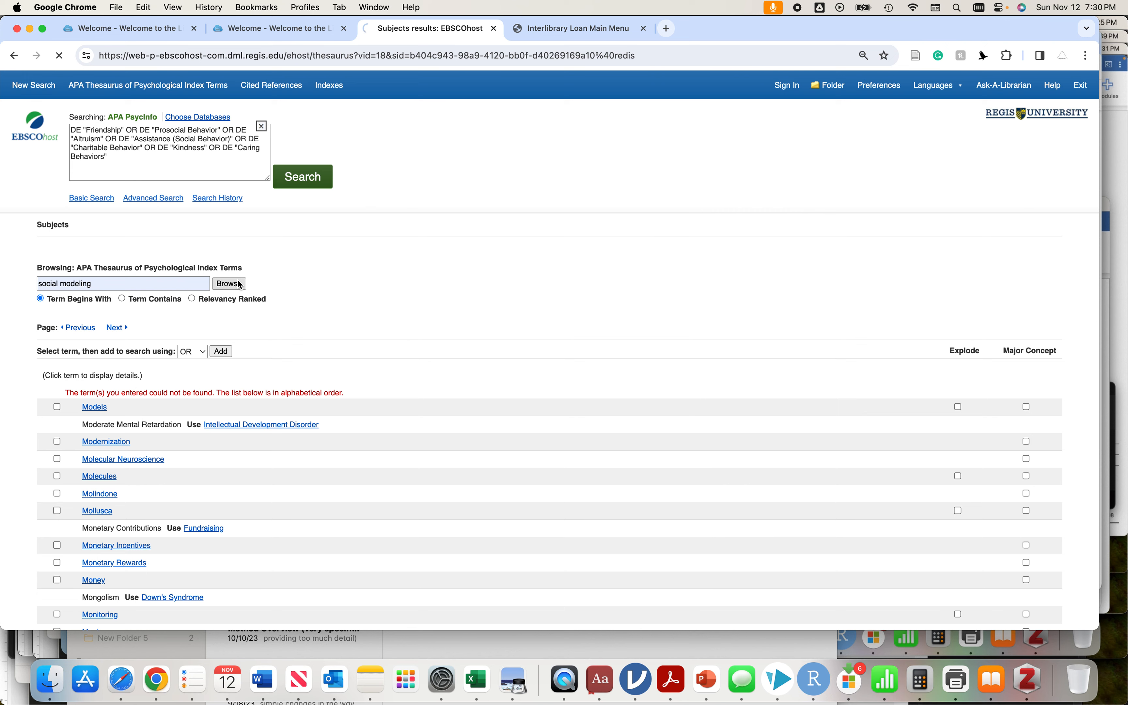
Look through the alphabetical list of Social terms and its next page for terms related to social modeling.
scroll(153, 489, "down", 4)
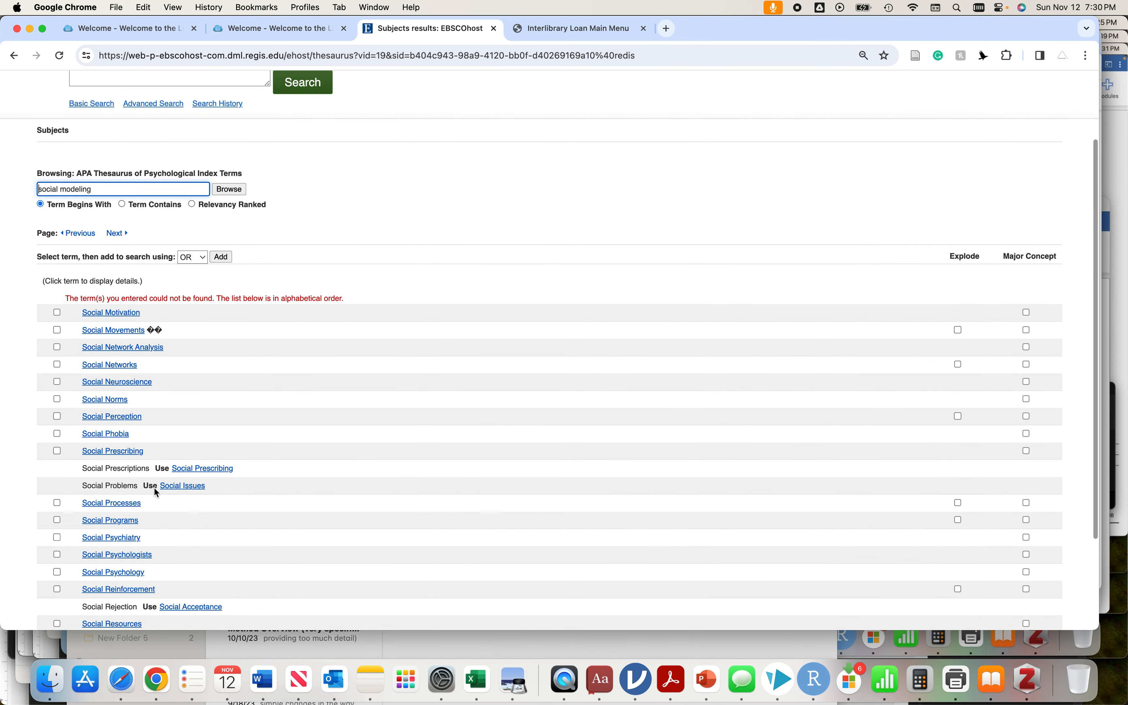
double_click(82, 189)
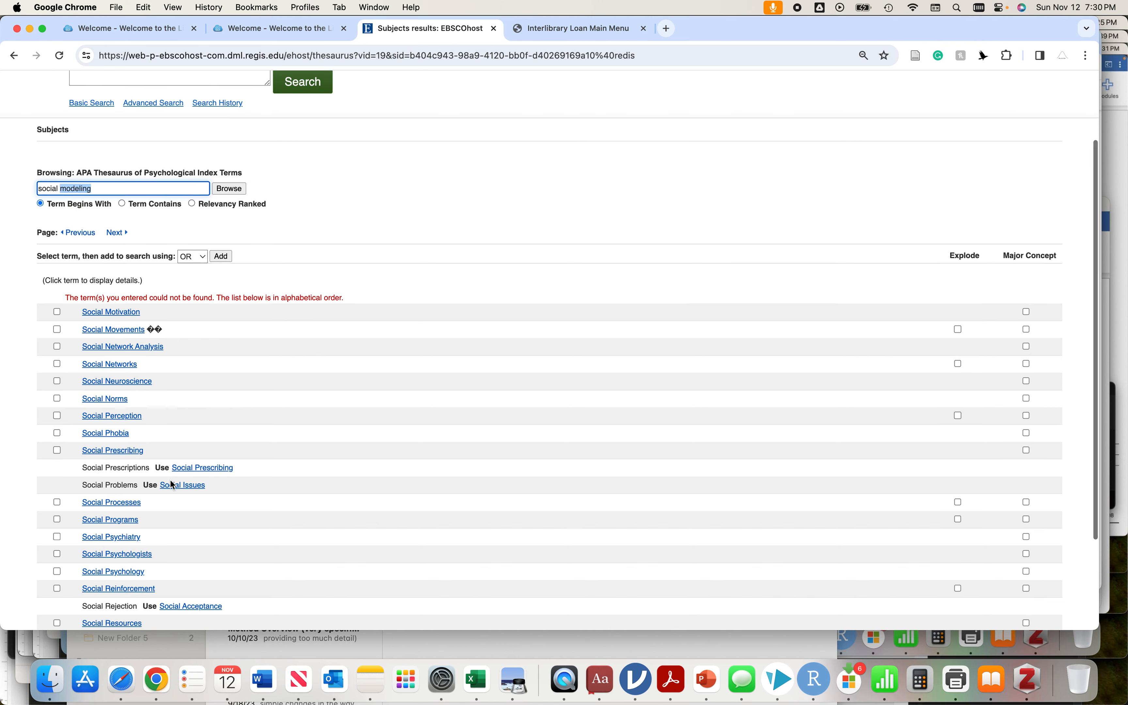
scroll(170, 479, "down", 3)
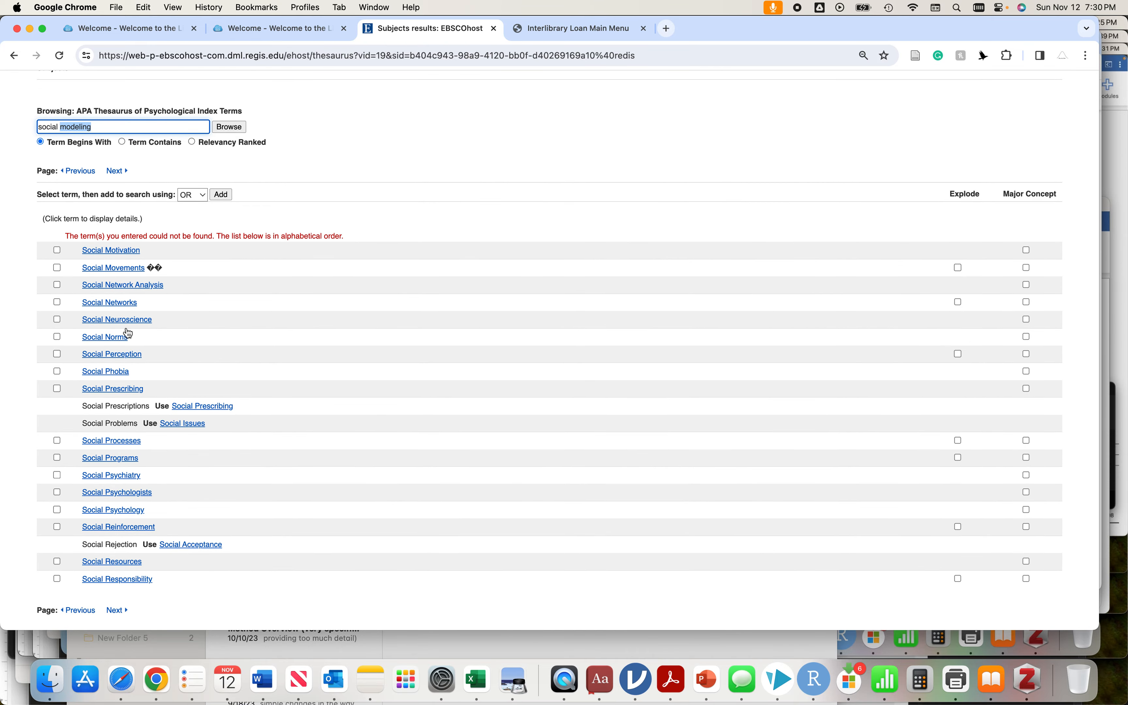
scroll(133, 422, "down", 1)
scroll(134, 422, "down", 2)
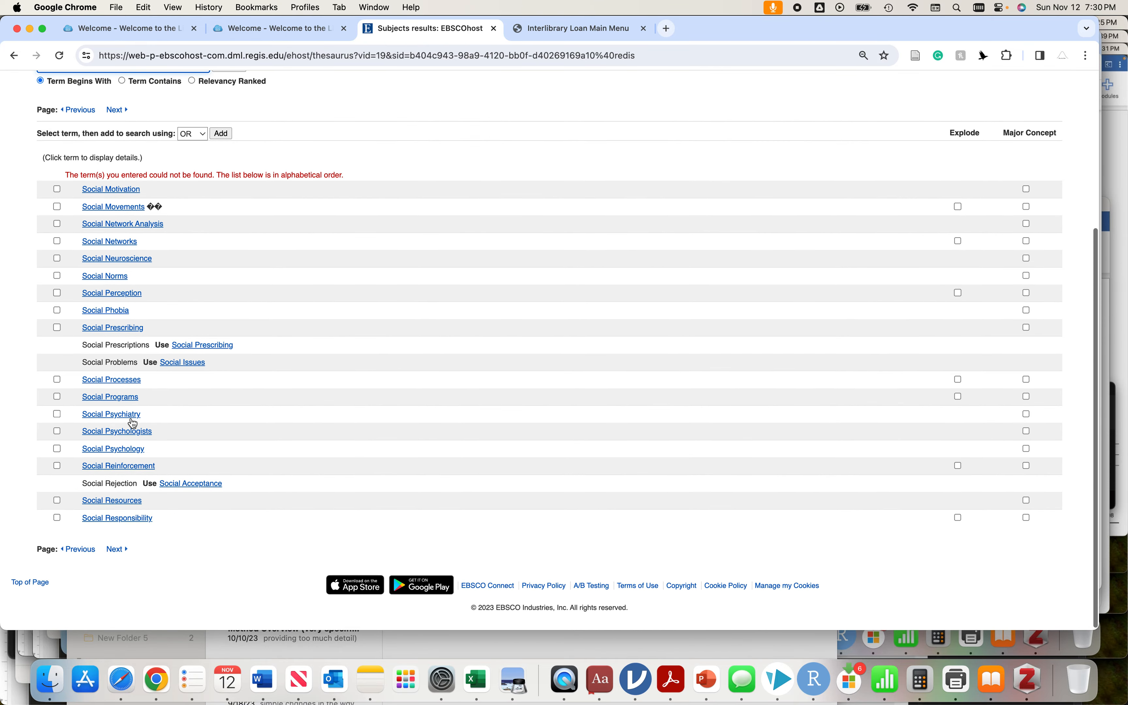
left_click(116, 550)
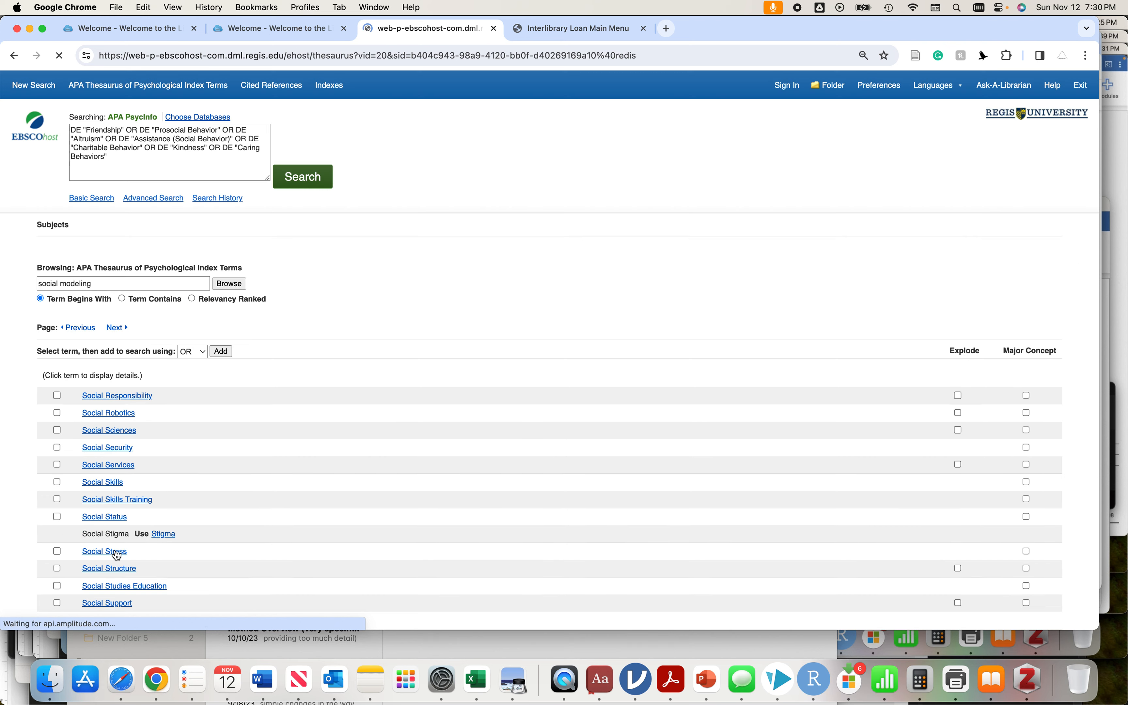
scroll(115, 546, "down", 7)
scroll(116, 542, "down", 2)
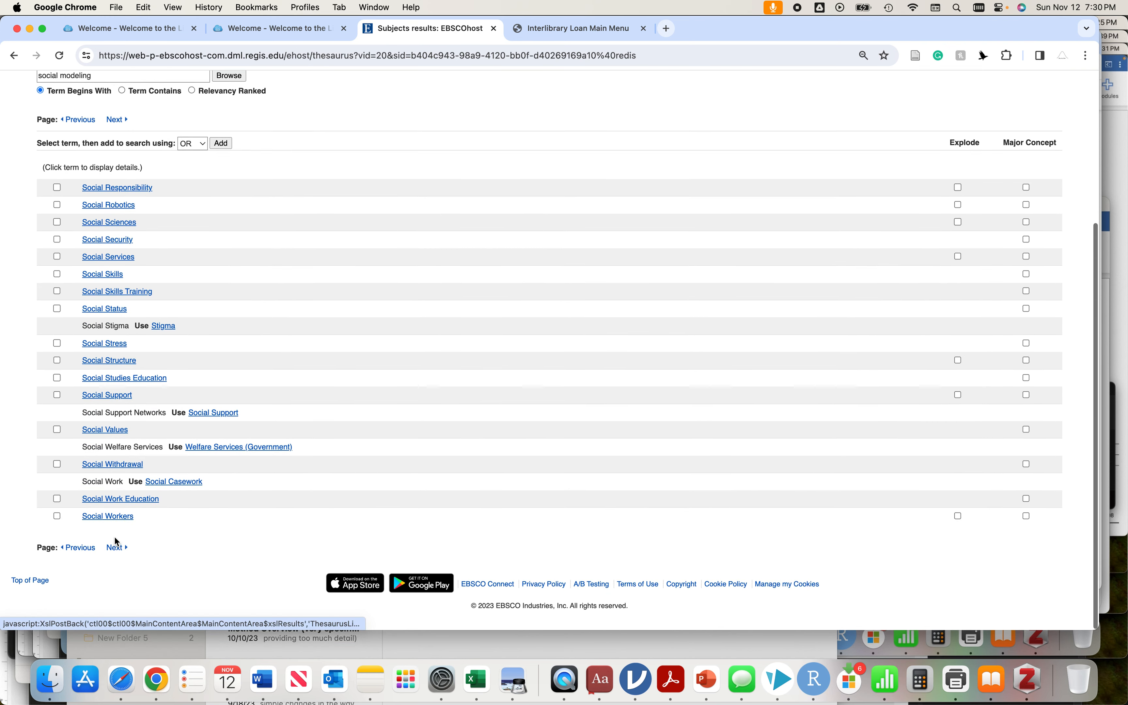
Browse the thesaurus for "observational learning" and open the Observational Learning entry.
scroll(114, 540, "up", 10)
triple_click(95, 284)
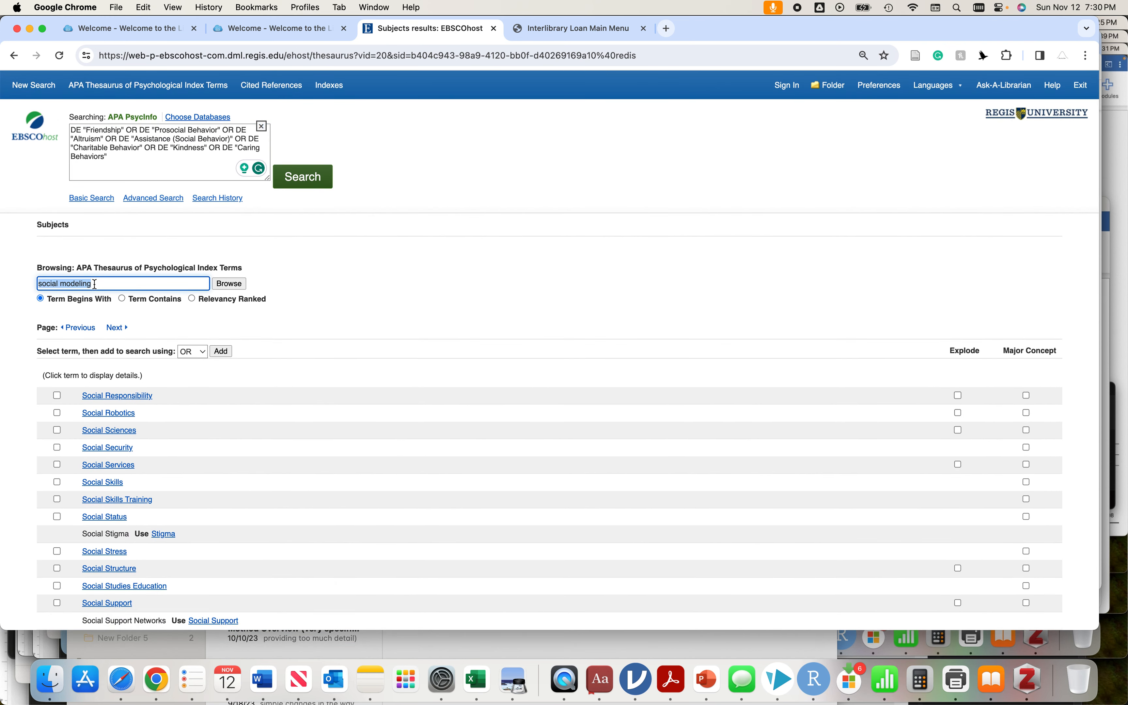
type("observation")
left_click(225, 285)
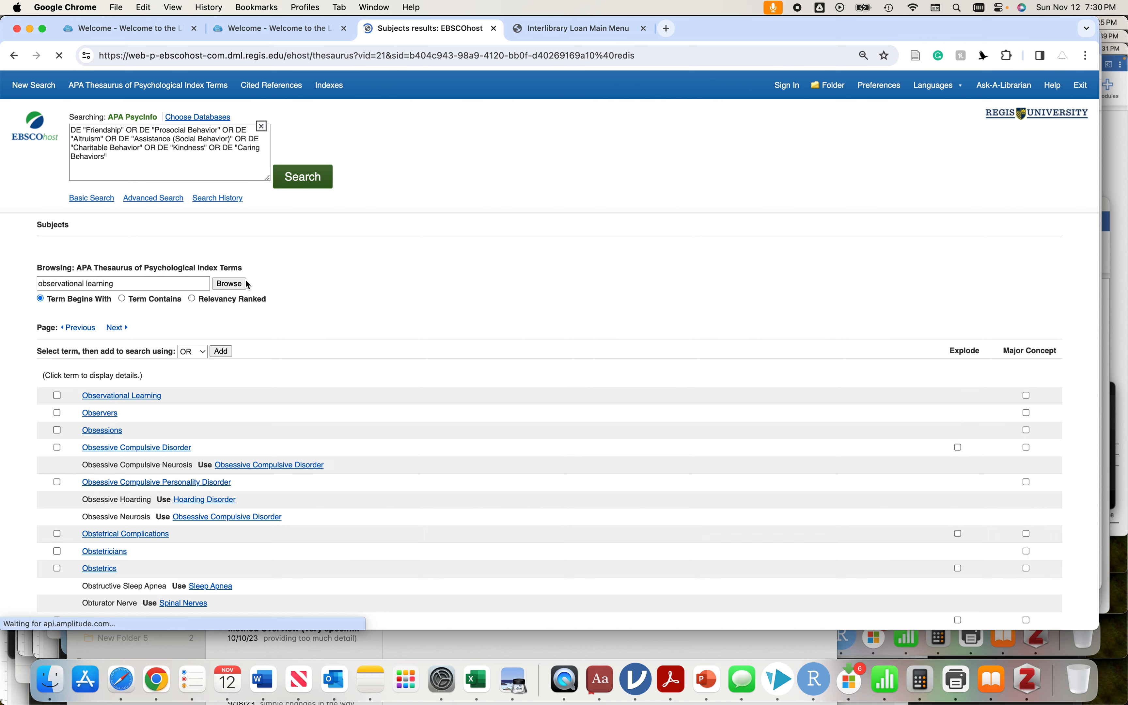
left_click(100, 396)
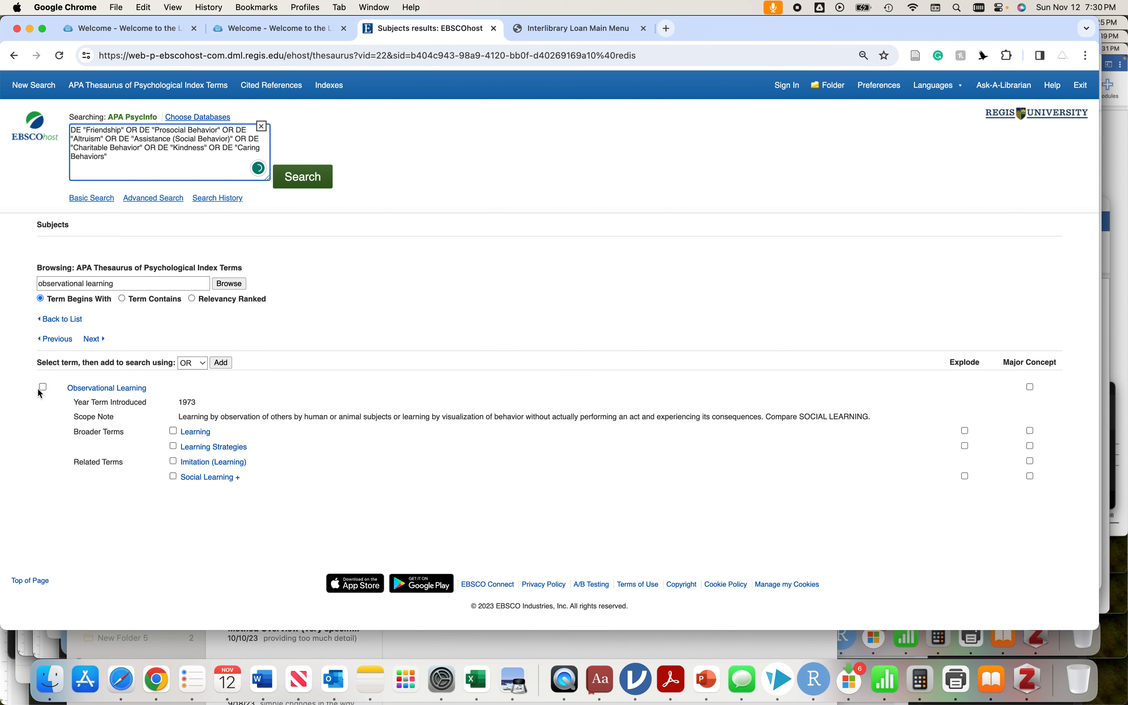
Select the term Observational Learning, then open the related Social Learning entry and select that term too.
left_click(43, 387)
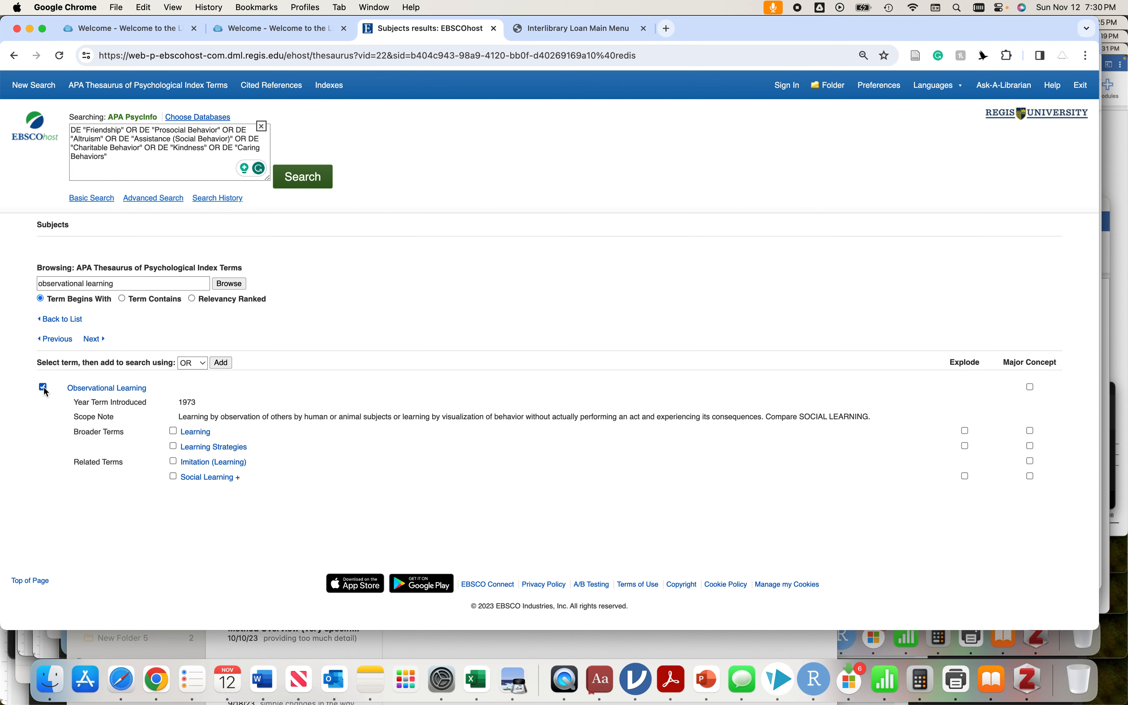
left_click(185, 478)
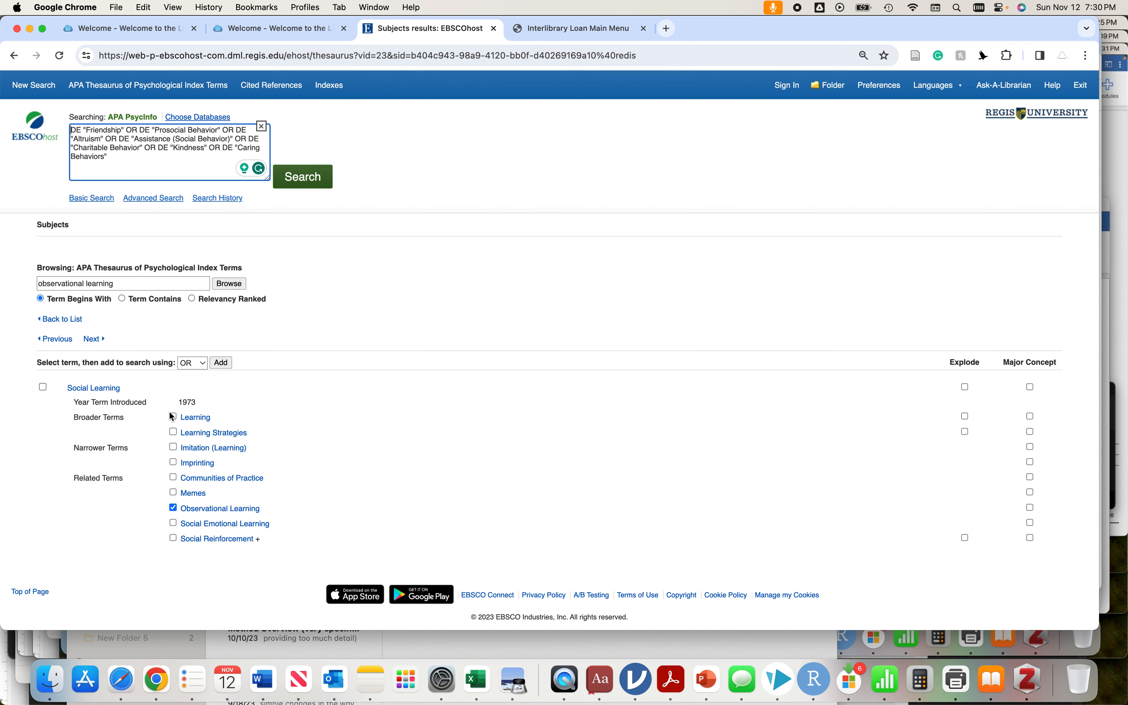
left_click(43, 387)
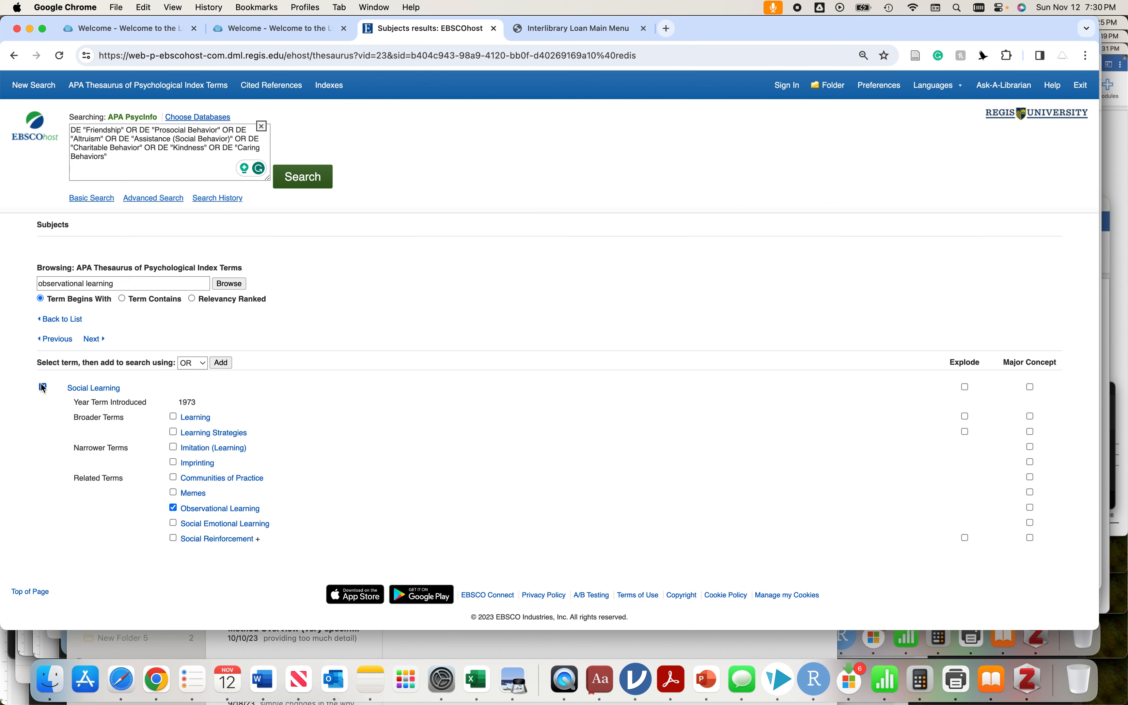
Select the narrower term Imitation (Learning) and, in its own entry, the related term Role Models.
left_click(195, 449)
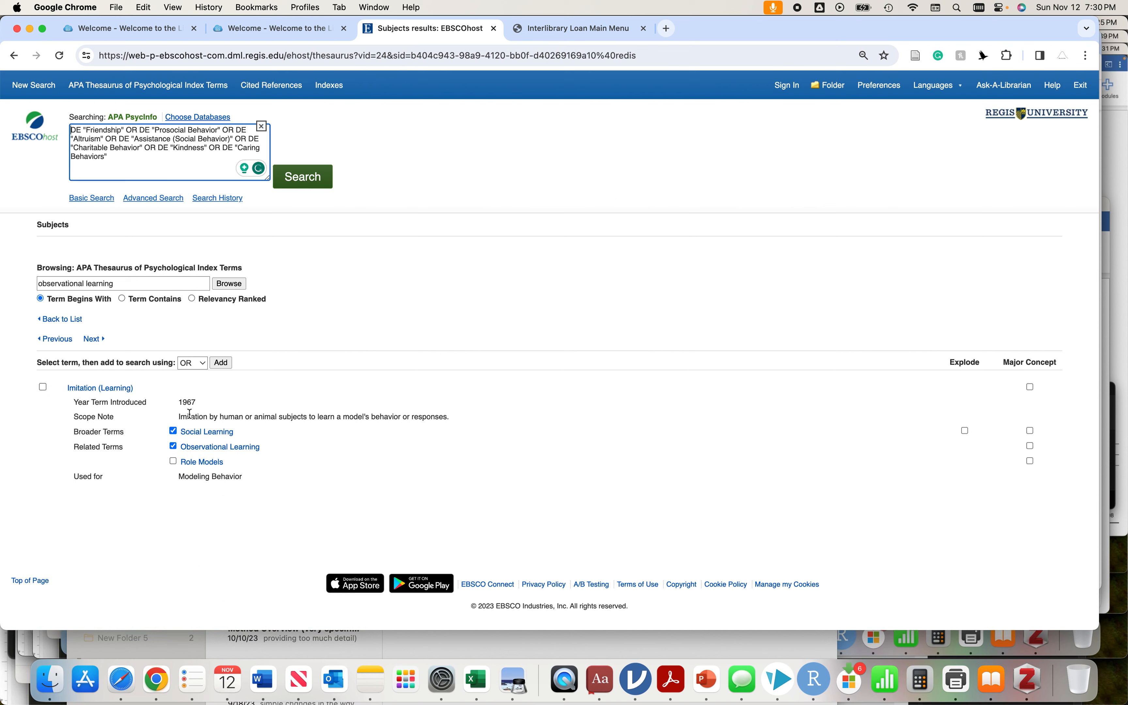
left_click(13, 56)
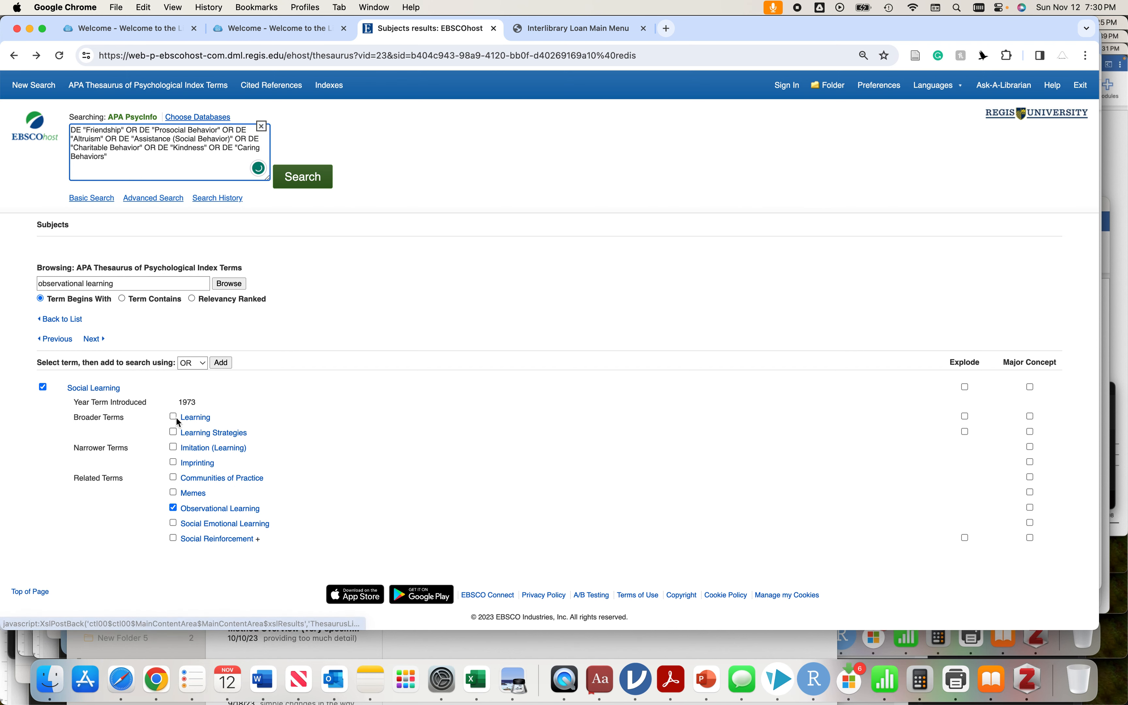
left_click(173, 446)
left_click(189, 449)
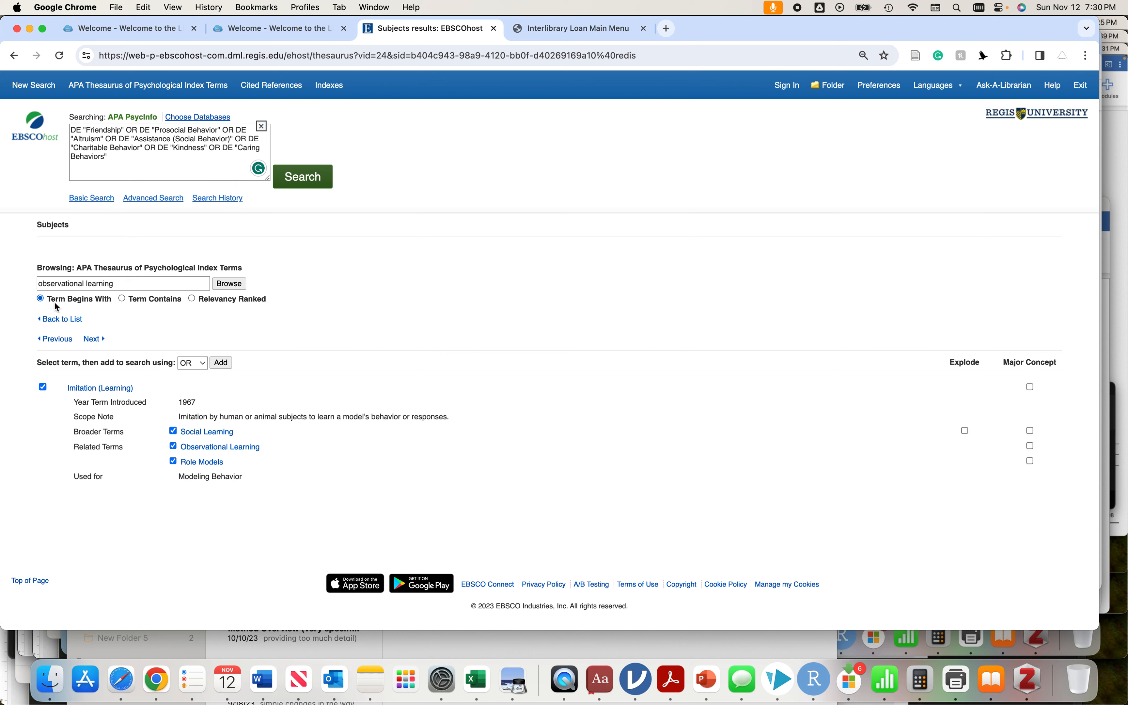
Return to the Social Learning entry and open its related term Social Emotional Learning.
left_click(10, 56)
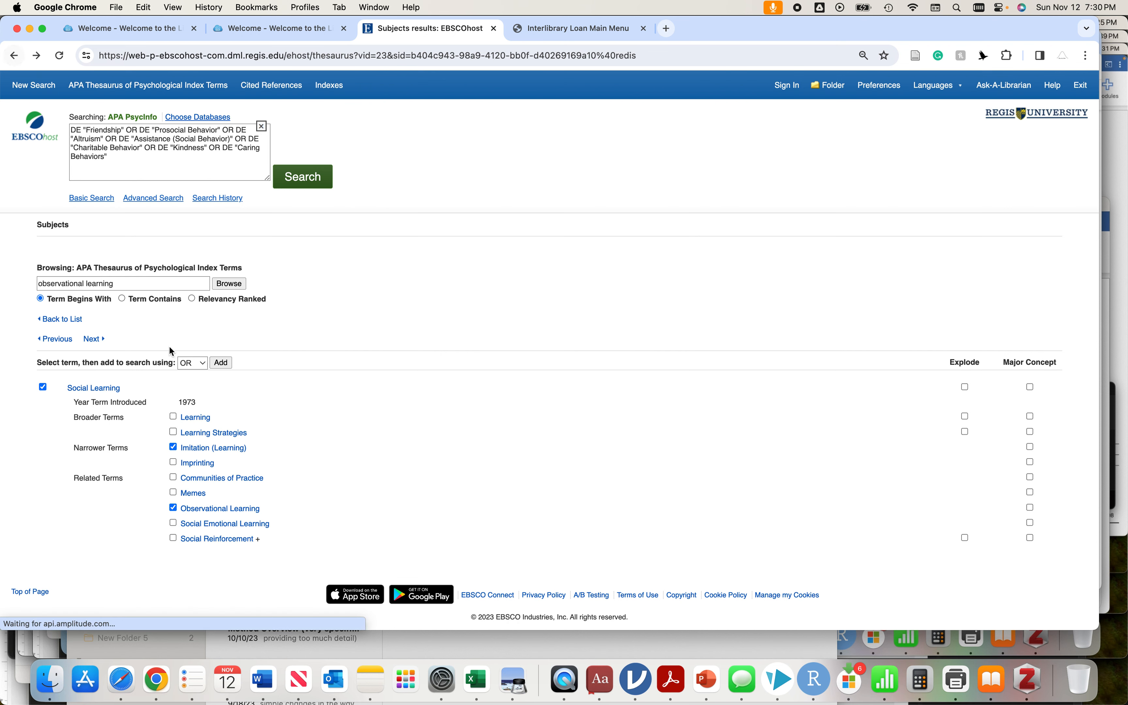
left_click(212, 524)
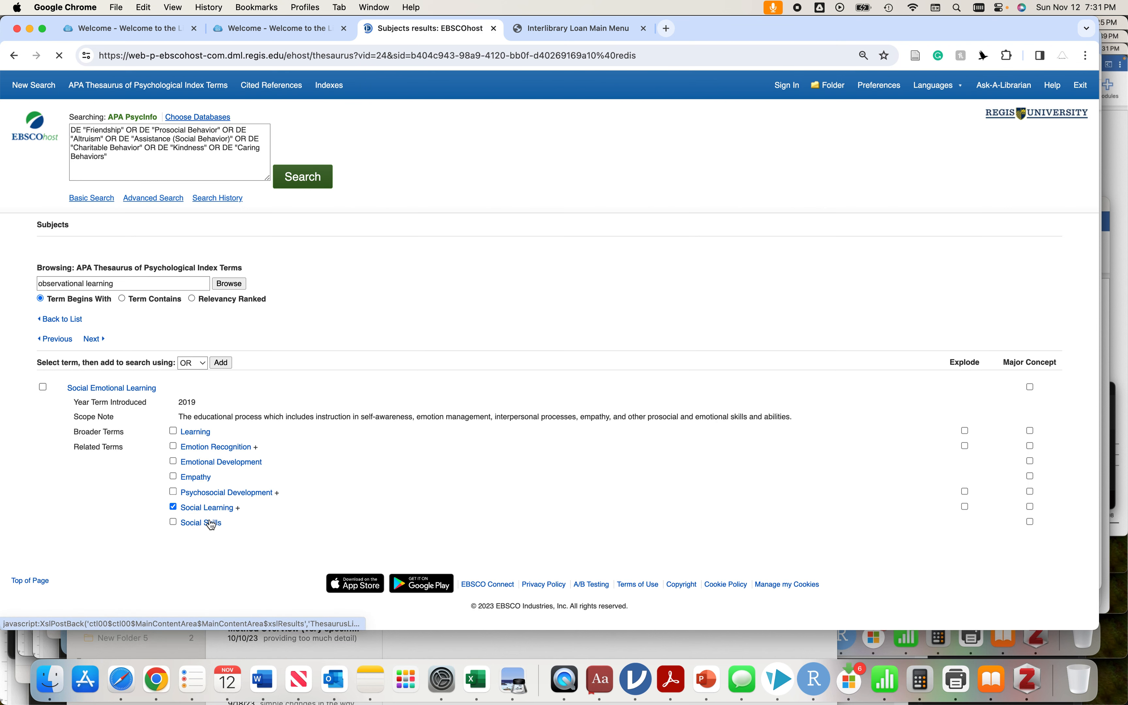